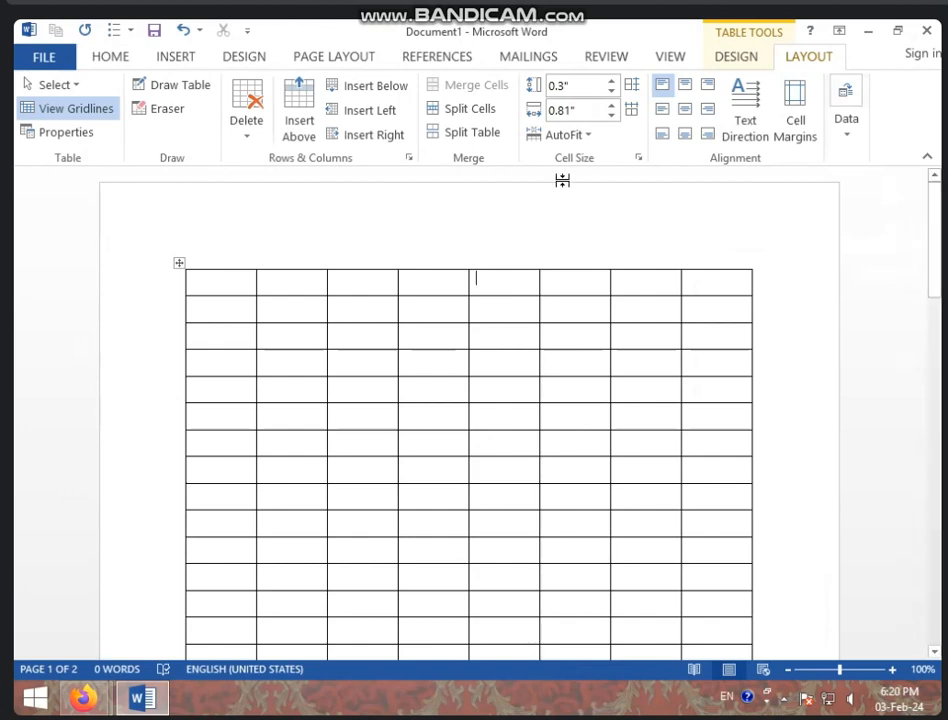
- Try repeating the blank table's header row across pages, check the second page, and turn the setting off again
{"action": "left_click", "coordinate": [740, 62]}
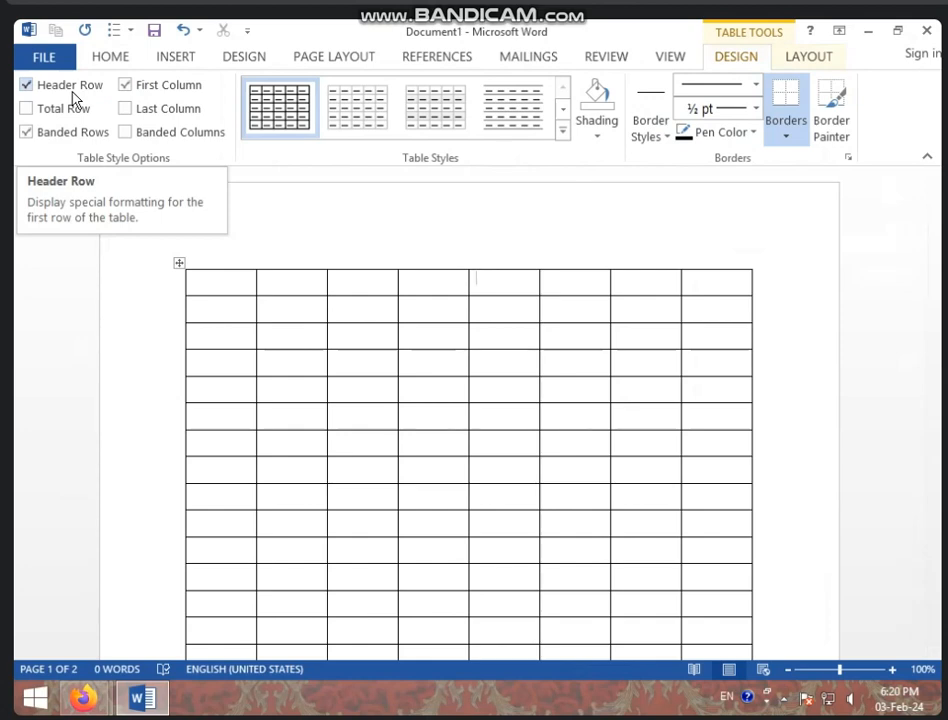
{"action": "left_click", "coordinate": [797, 60]}
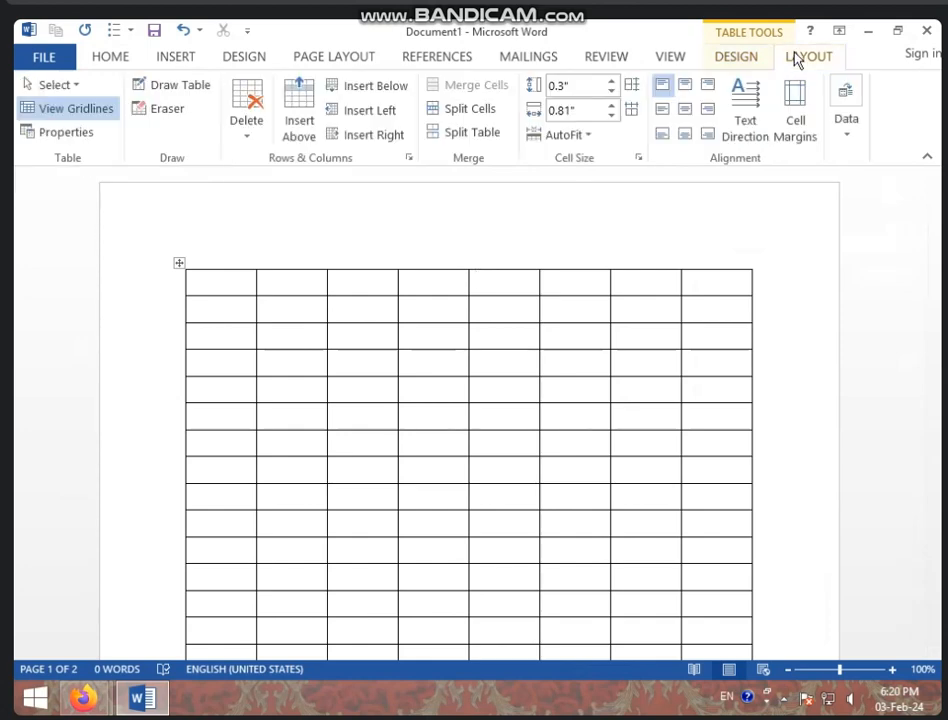
{"action": "left_click", "coordinate": [857, 145]}
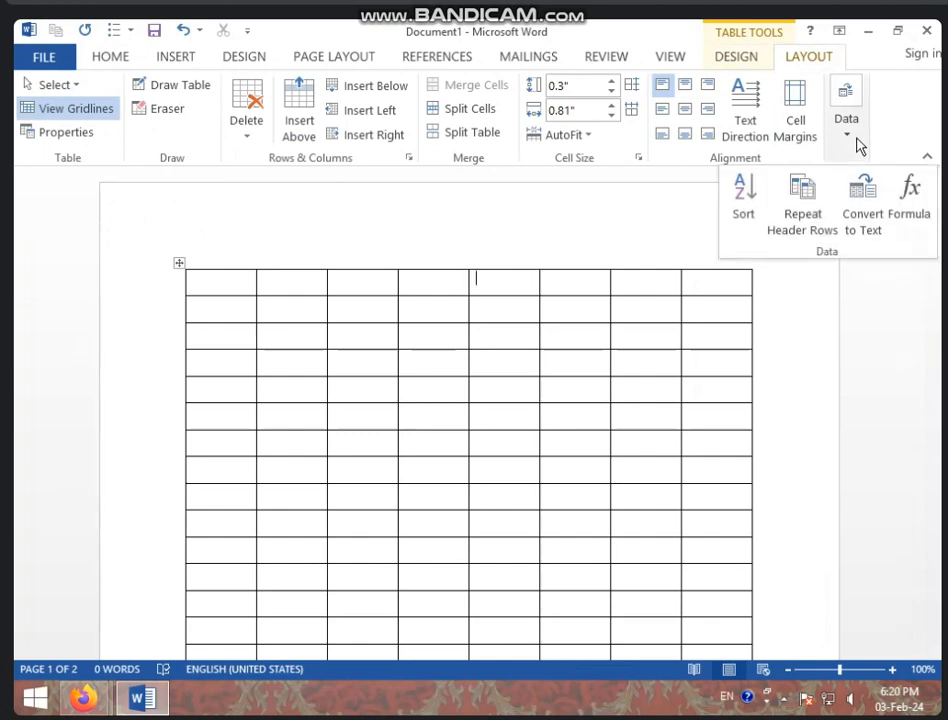
{"action": "left_click", "coordinate": [805, 226]}
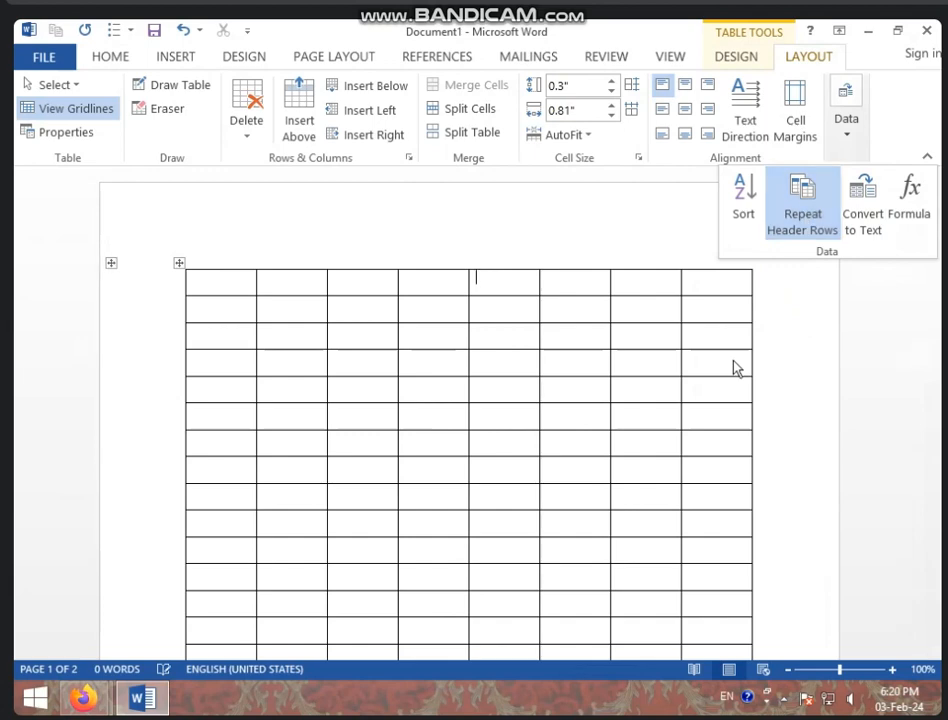
{"action": "scroll", "coordinate": [615, 362], "scroll_direction": "down", "scroll_amount": 5}
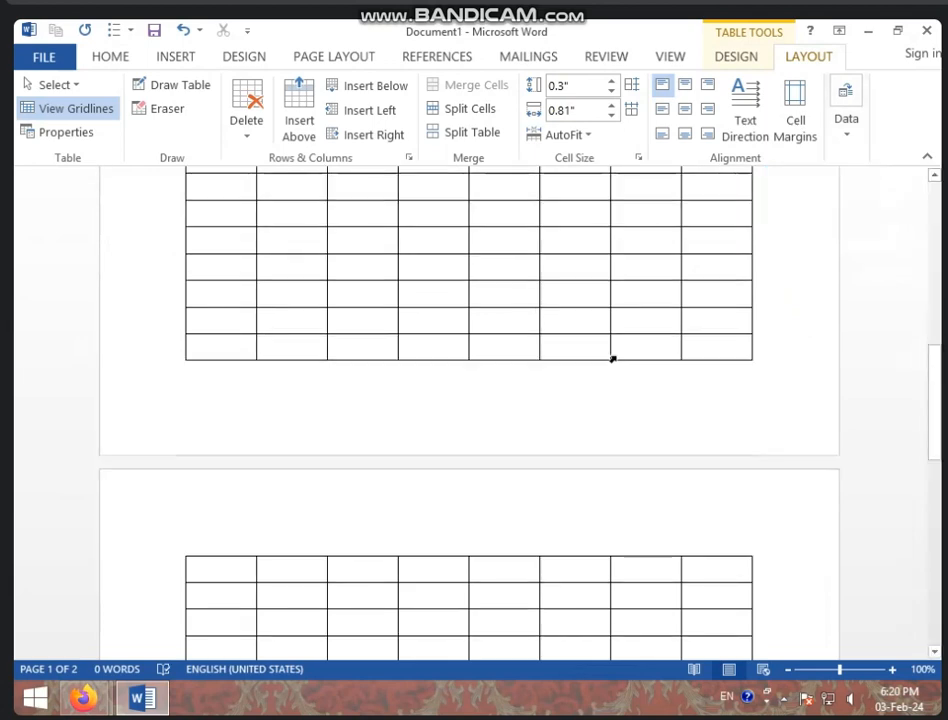
{"action": "scroll", "coordinate": [613, 360], "scroll_direction": "up", "scroll_amount": 1}
{"action": "scroll", "coordinate": [613, 360], "scroll_direction": "up", "scroll_amount": 6}
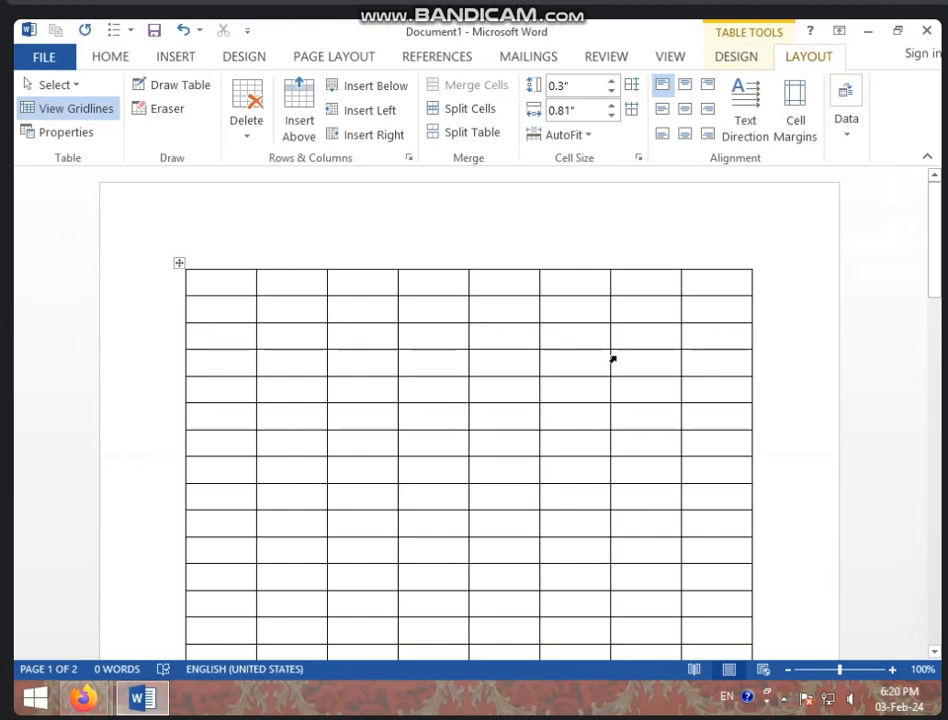
{"action": "left_click", "coordinate": [850, 135]}
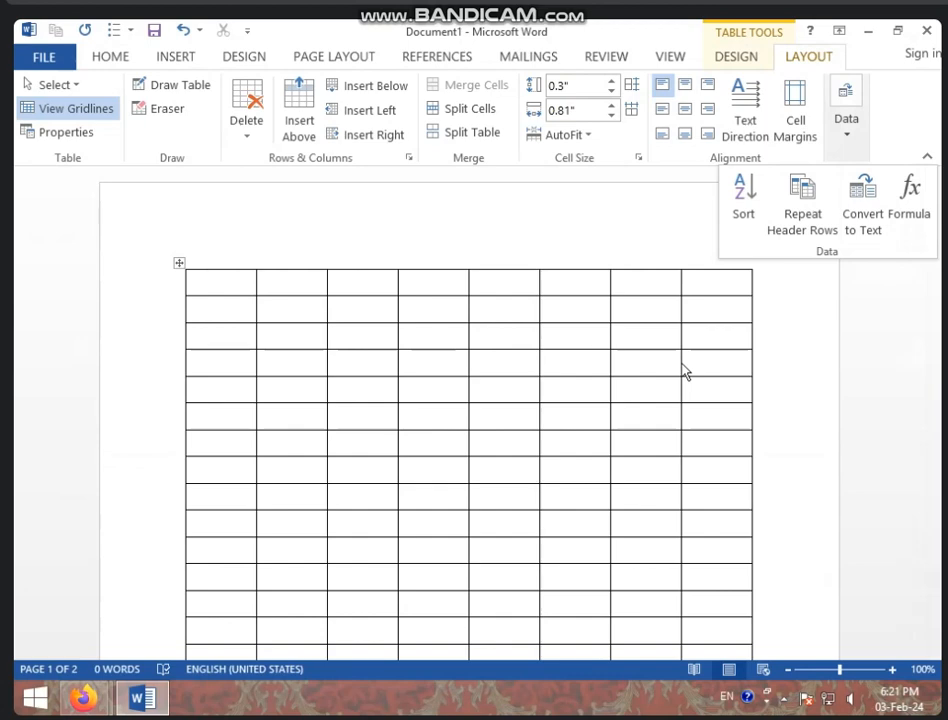
- Enter the headings SN, NAME and FATHER'S NAME in the first three cells of the table's first row
{"action": "left_click", "coordinate": [232, 288]}
{"action": "left_click", "coordinate": [232, 285]}
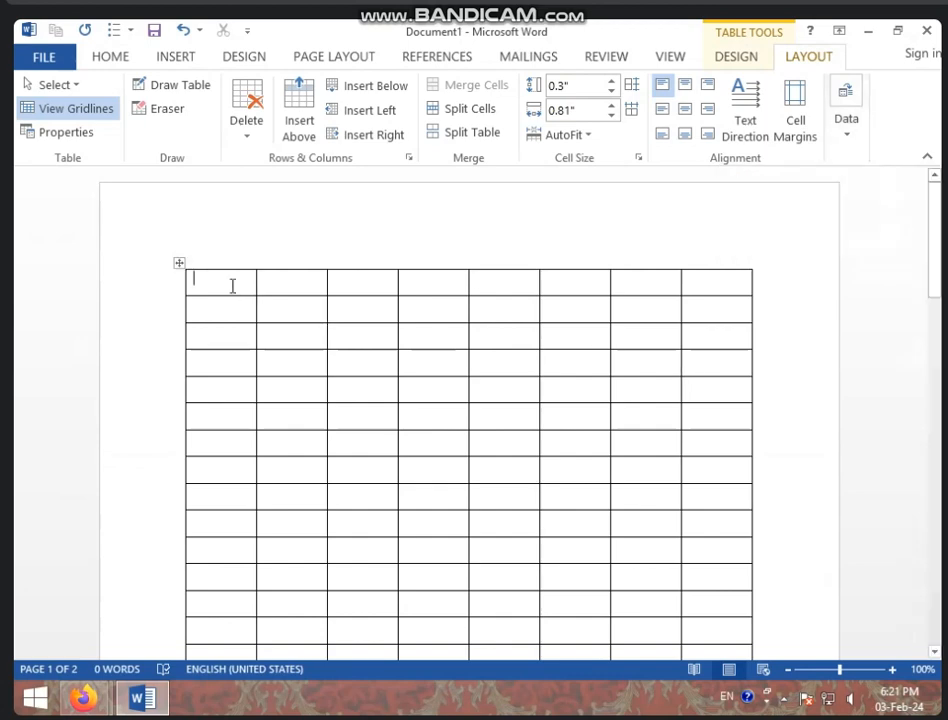
{"action": "type", "text": "NA"}
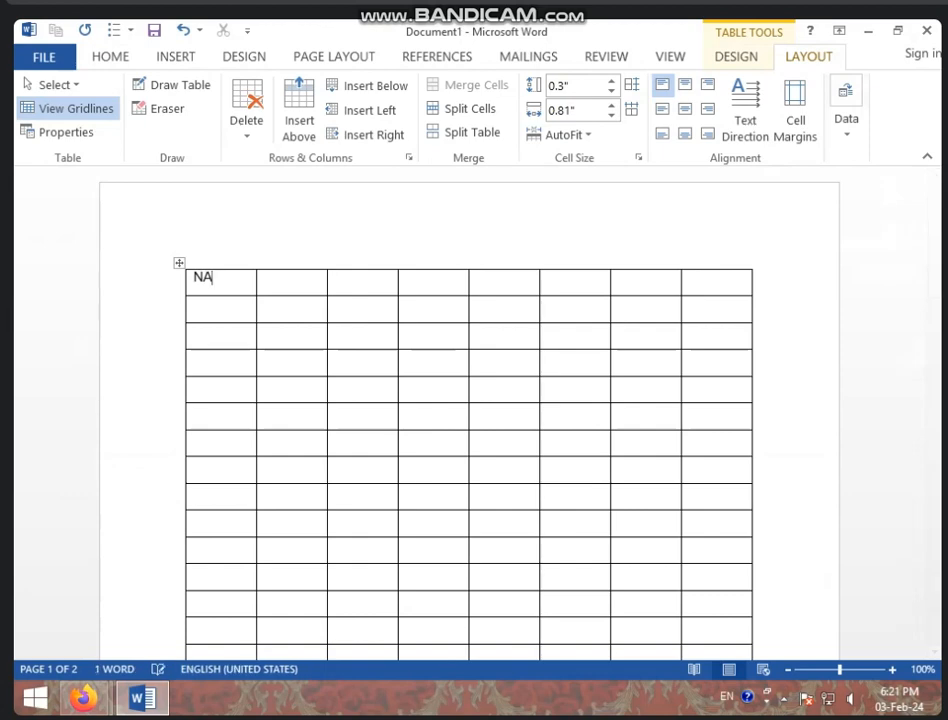
{"action": "key", "text": "BackSpace"}
{"action": "key", "text": "BackSpace"}
{"action": "type", "text": "SN "}
{"action": "type", "text": "NAME"}
{"action": "key", "text": "Tab"}
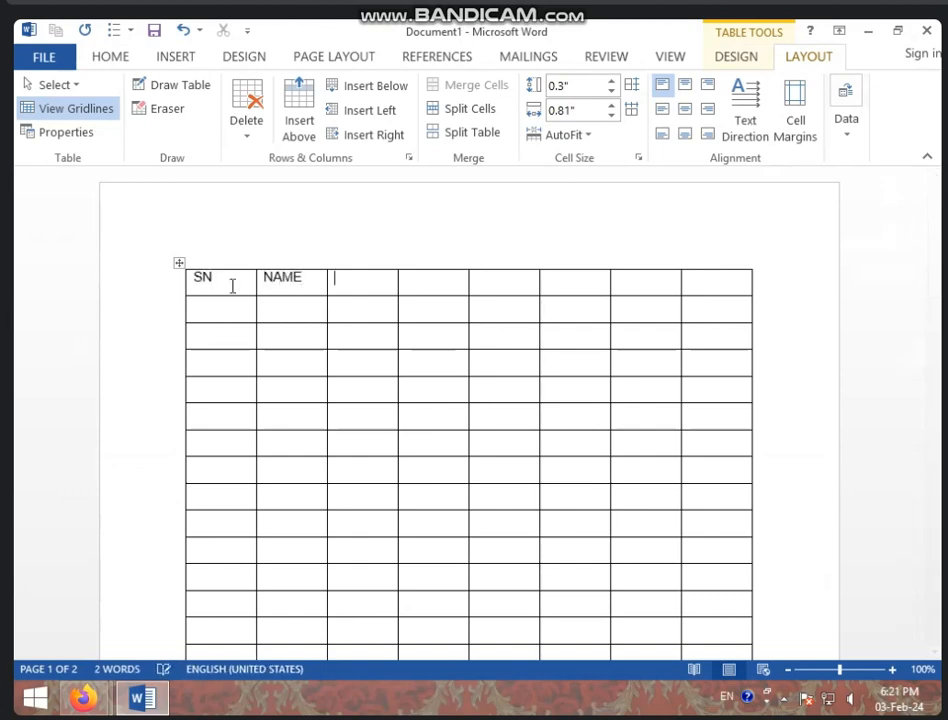
{"action": "type", "text": "FATHER'S NAME"}
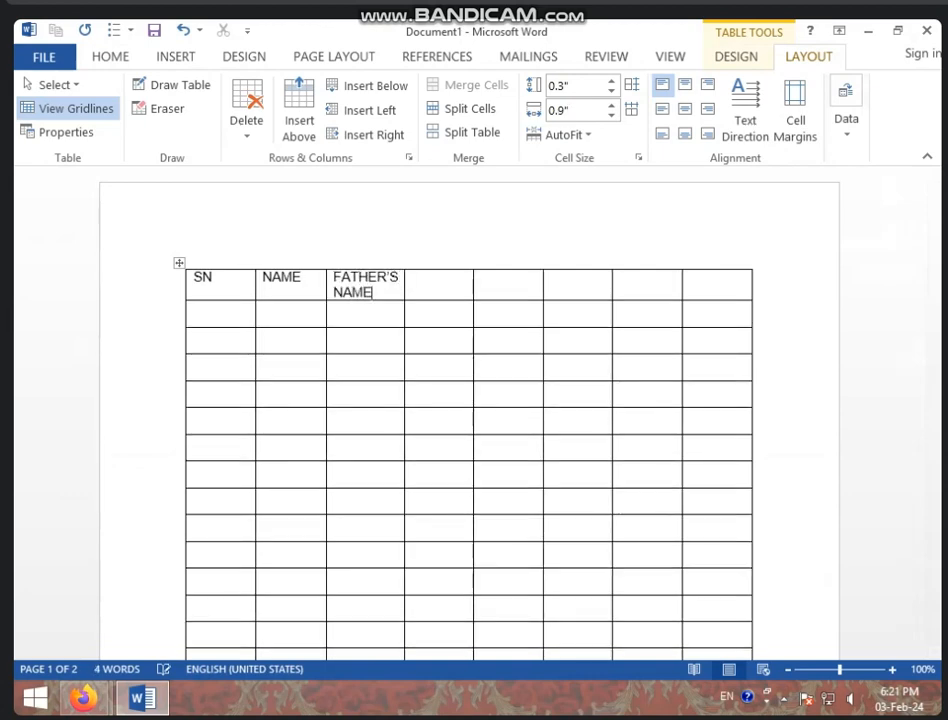
- Enter MOTHER'S NAME as the heading of the table's fourth column
{"action": "key", "text": "Tab"}
{"action": "type", "text": "MOHTER"}
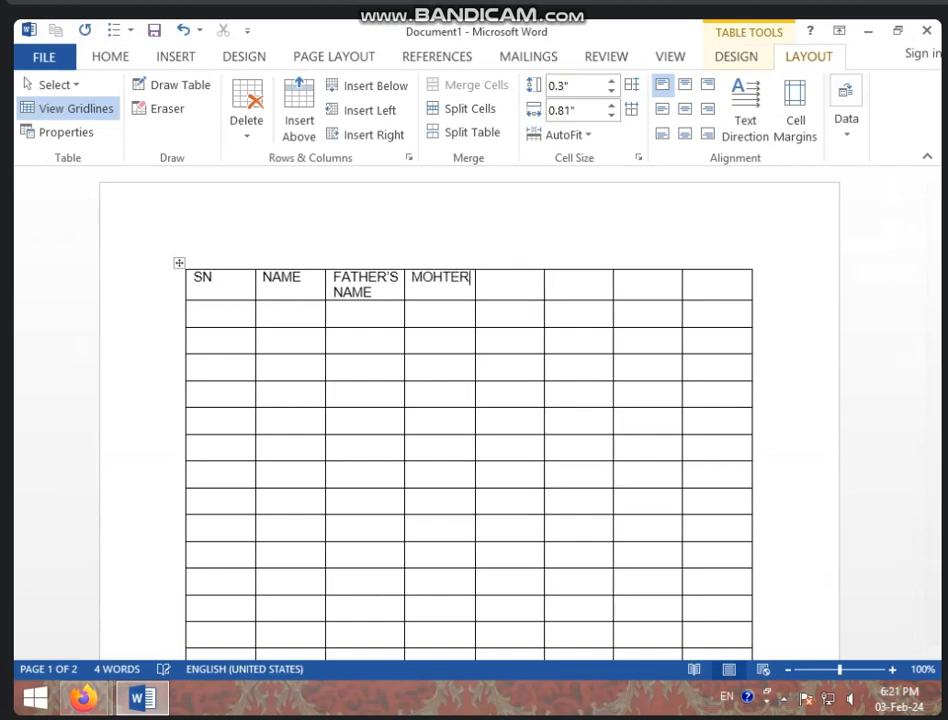
{"action": "key", "text": "BackSpace"}
{"action": "key", "text": "BackSpace"}
{"action": "key", "text": "BackSpace"}
{"action": "key", "text": "BackSpace"}
{"action": "type", "text": "TH"}
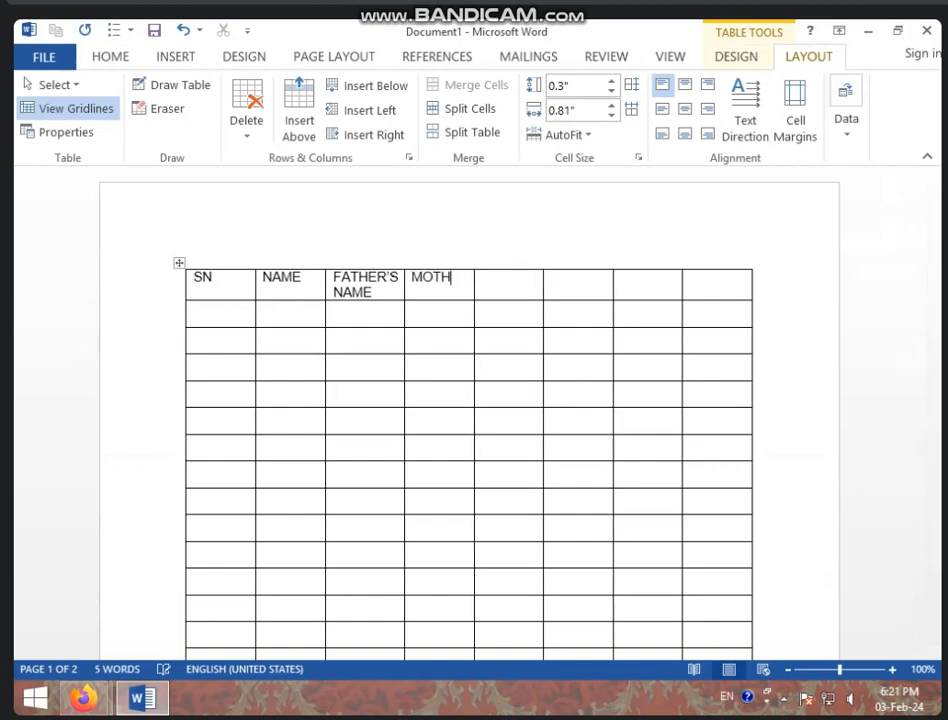
{"action": "type", "text": "ER'S N AME"}
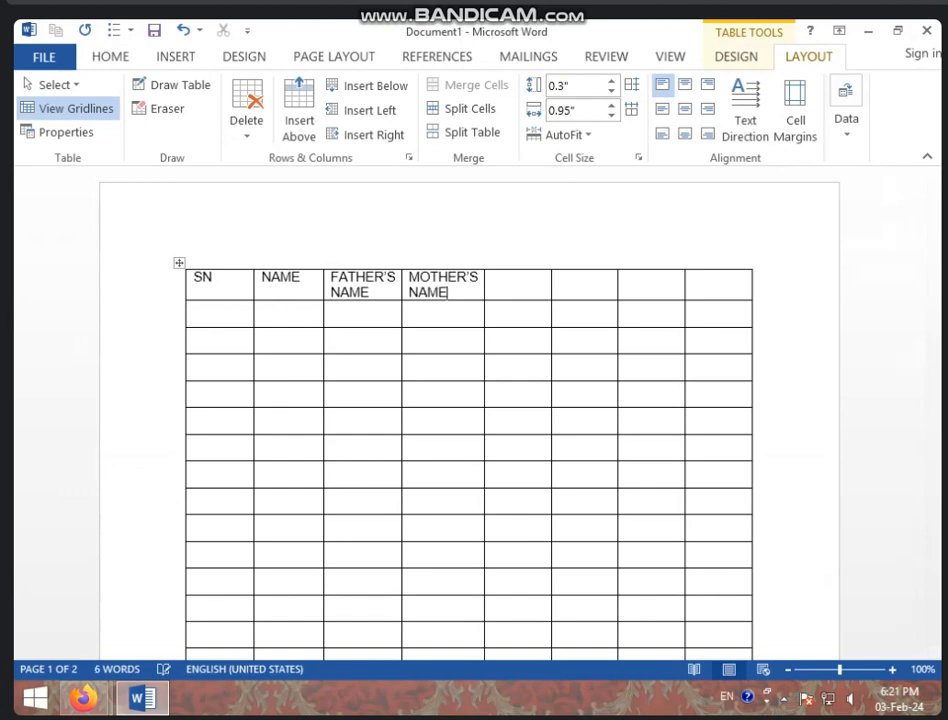
- Enter the headings CLASS, ROLL NO., MO NO. and ADD. in the remaining four cells of the first row
{"action": "key", "text": "Tab"}
{"action": "type", "text": "CLASS"}
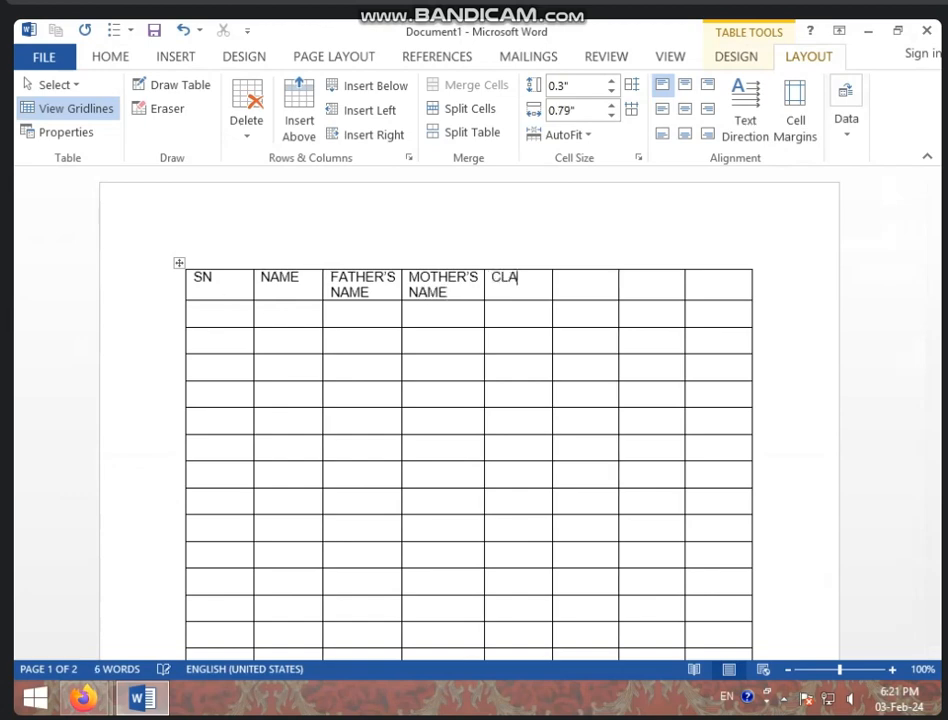
{"action": "key", "text": "Tab"}
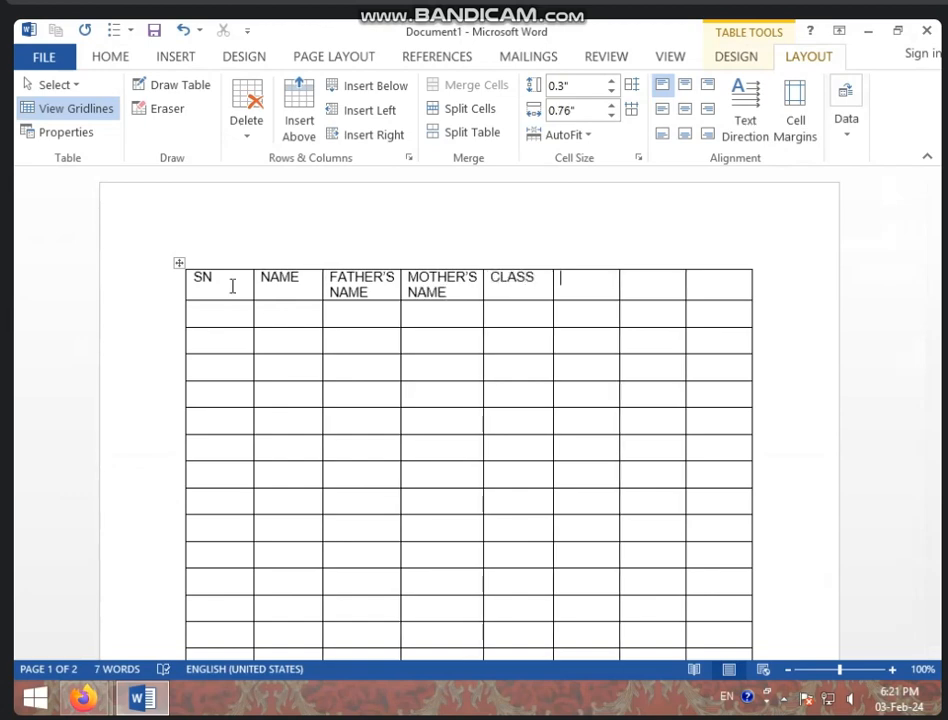
{"action": "type", "text": "ROLL NO."}
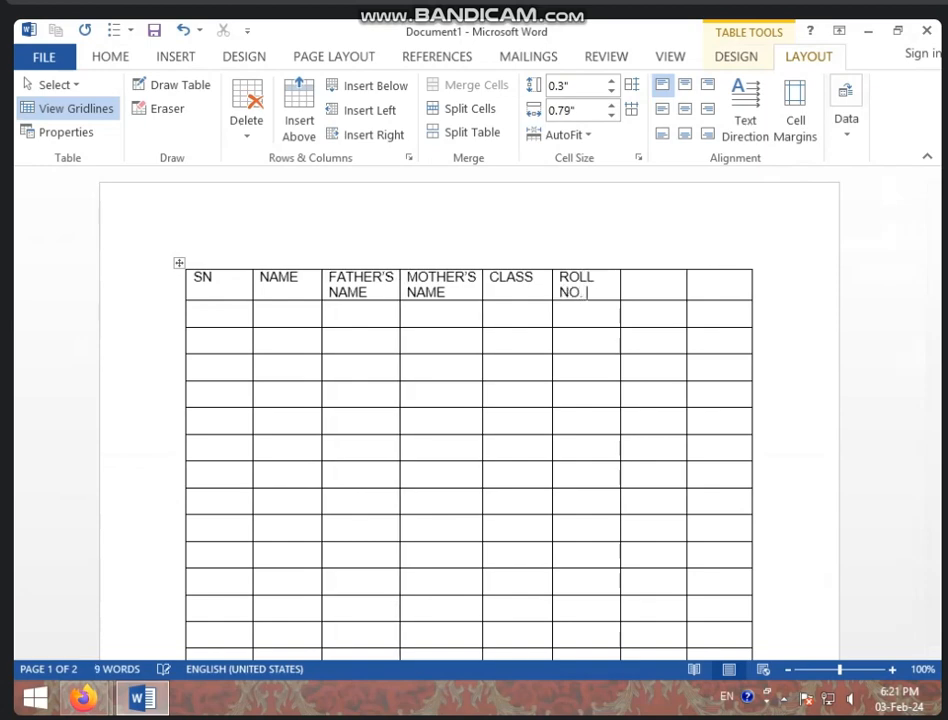
{"action": "key", "text": "Tab"}
{"action": "type", "text": "M"}
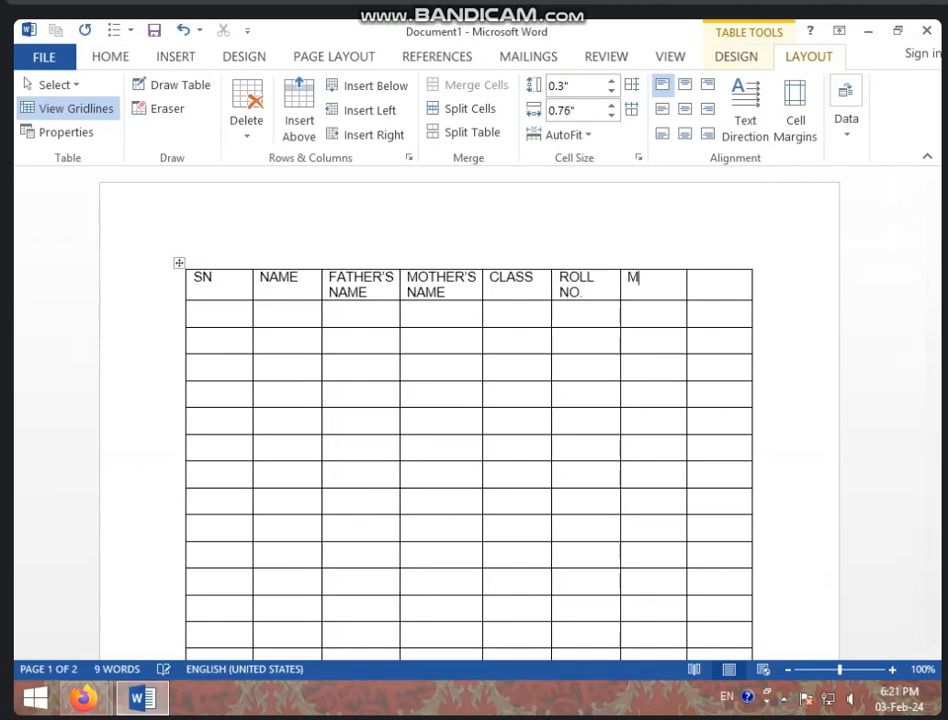
{"action": "type", "text": "O N"}
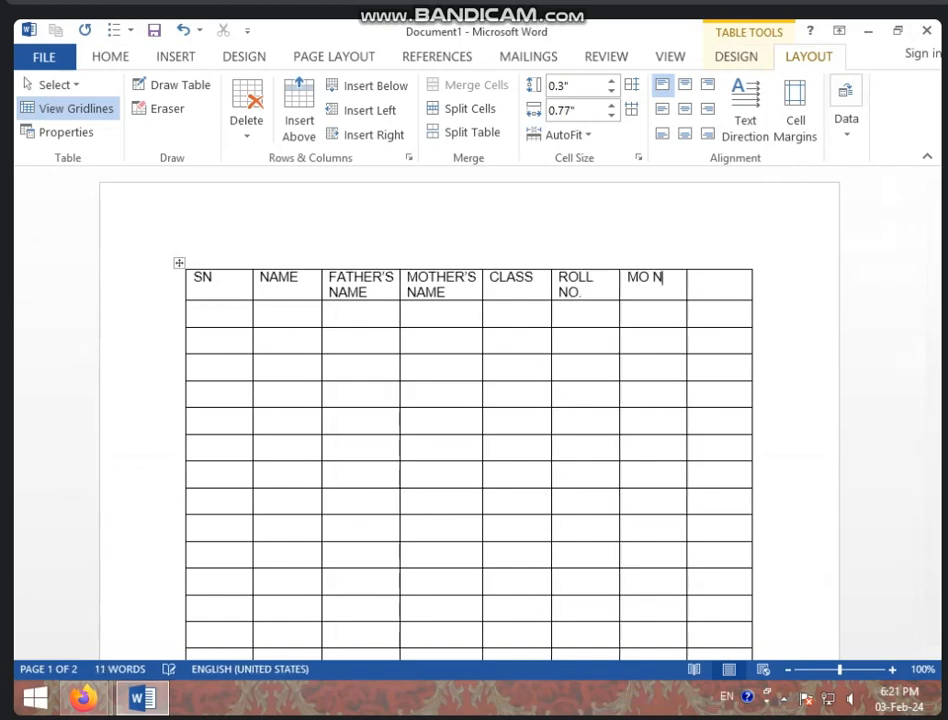
{"action": "type", "text": "O."}
{"action": "key", "text": "Tab"}
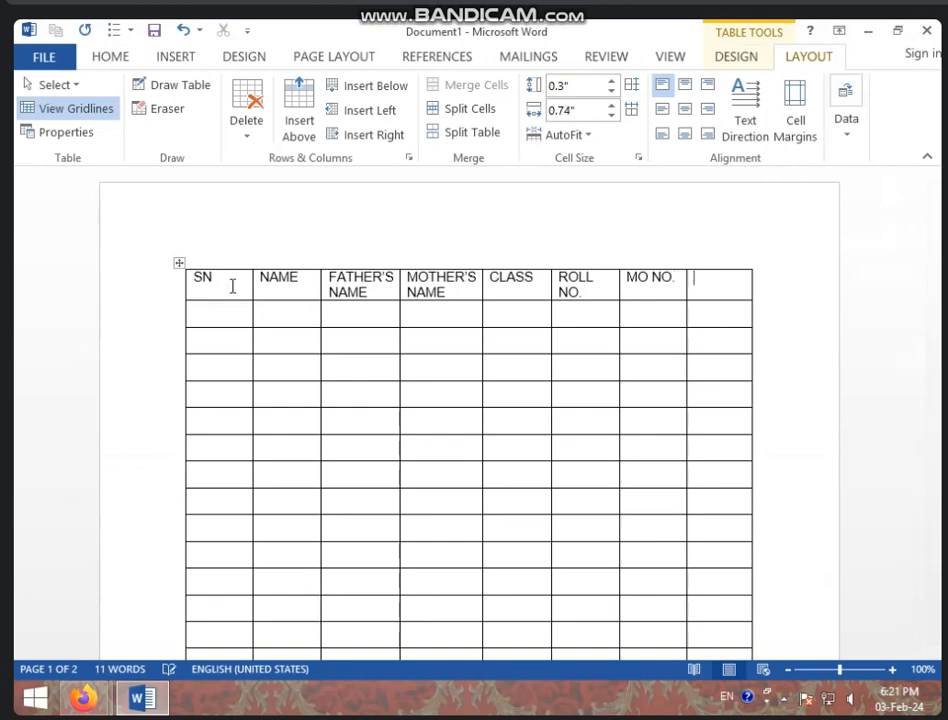
{"action": "type", "text": "ADD"}
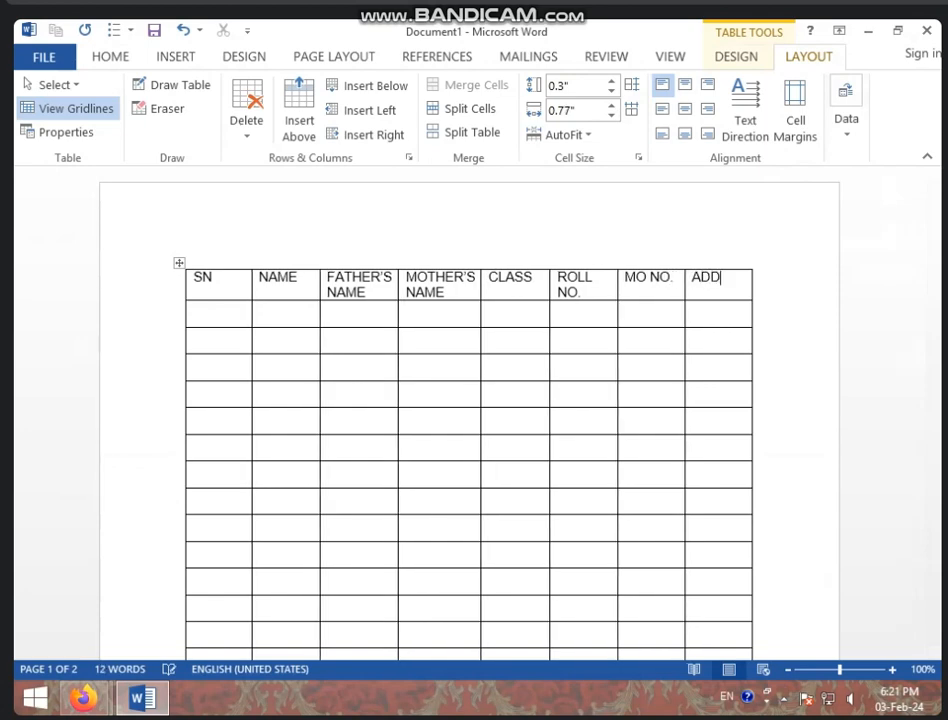
{"action": "type", "text": "."}
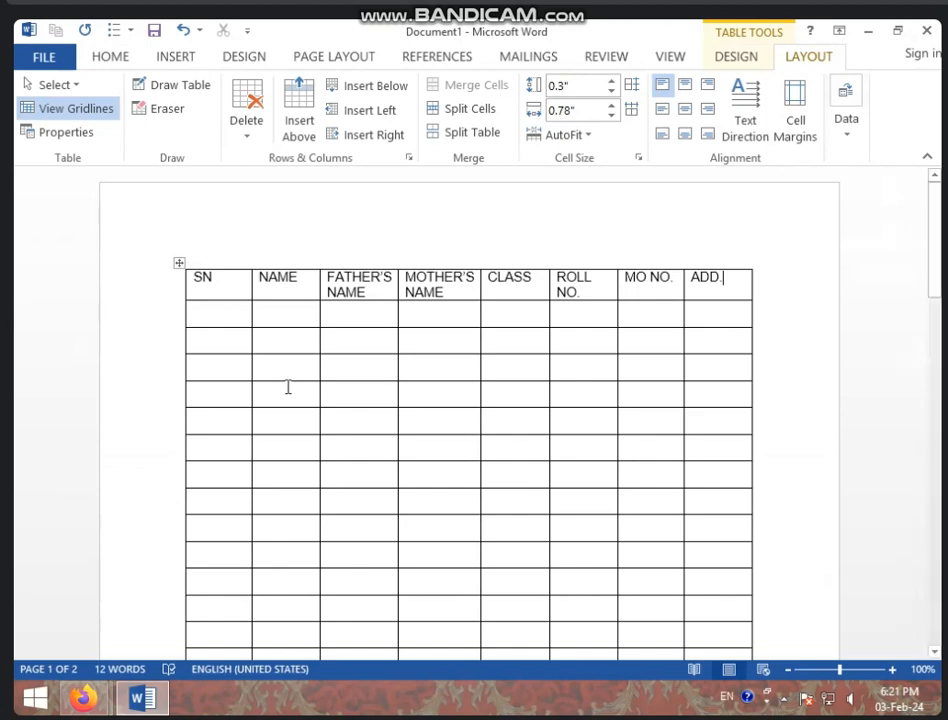
- Examine the table across both pages to check whether the heading row also appears on the second page
{"action": "left_click", "coordinate": [449, 390]}
{"action": "scroll", "coordinate": [457, 422], "scroll_direction": "down", "scroll_amount": 12}
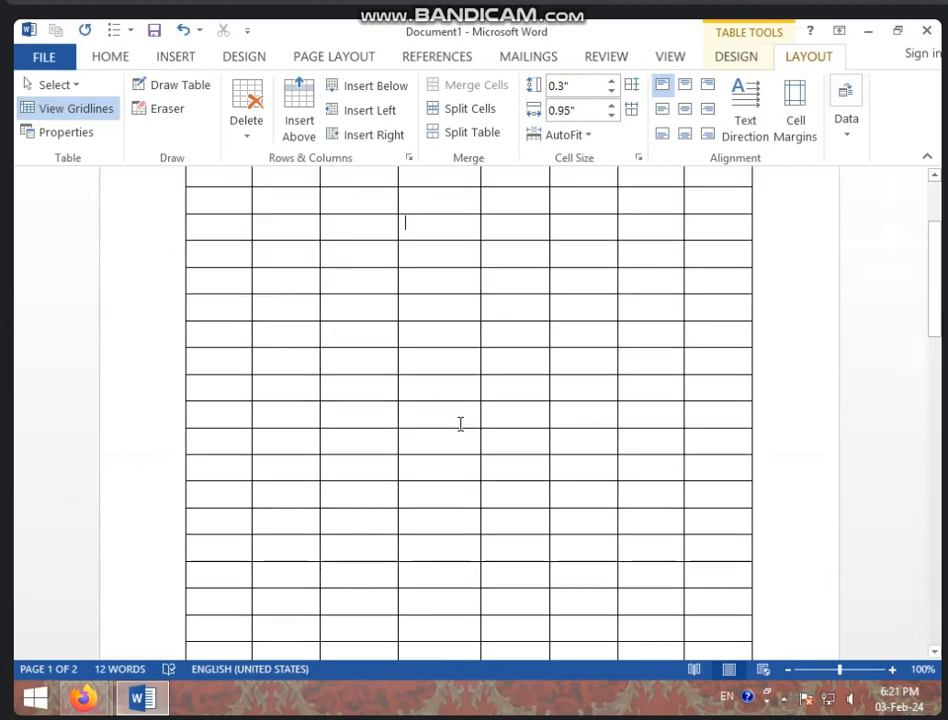
{"action": "scroll", "coordinate": [460, 424], "scroll_direction": "down", "scroll_amount": 3}
{"action": "scroll", "coordinate": [460, 424], "scroll_direction": "up", "scroll_amount": 15}
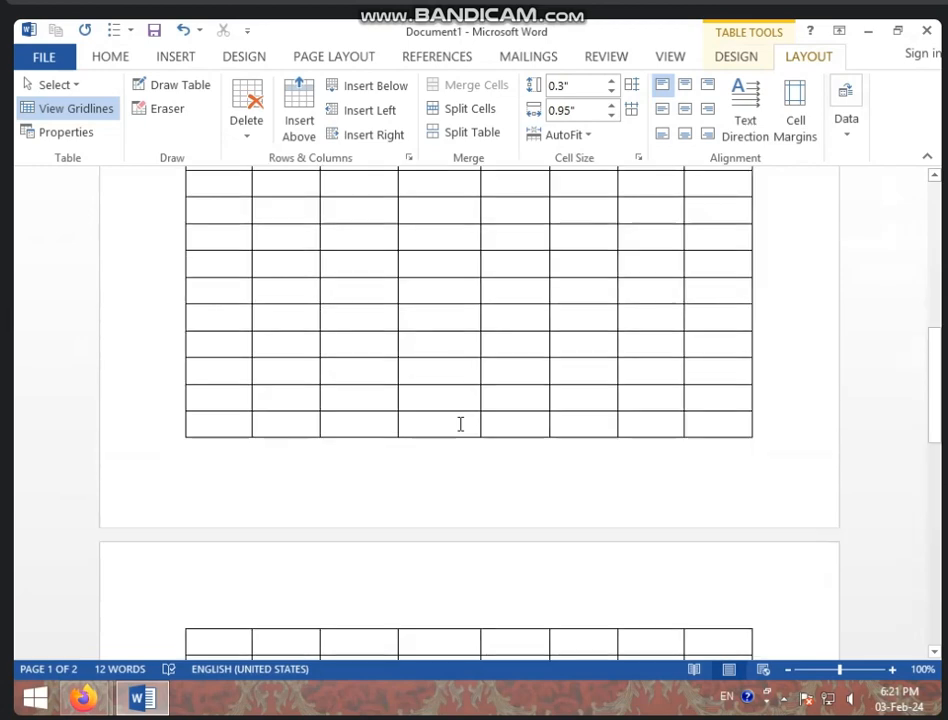
{"action": "scroll", "coordinate": [479, 319], "scroll_direction": "up", "scroll_amount": 1}
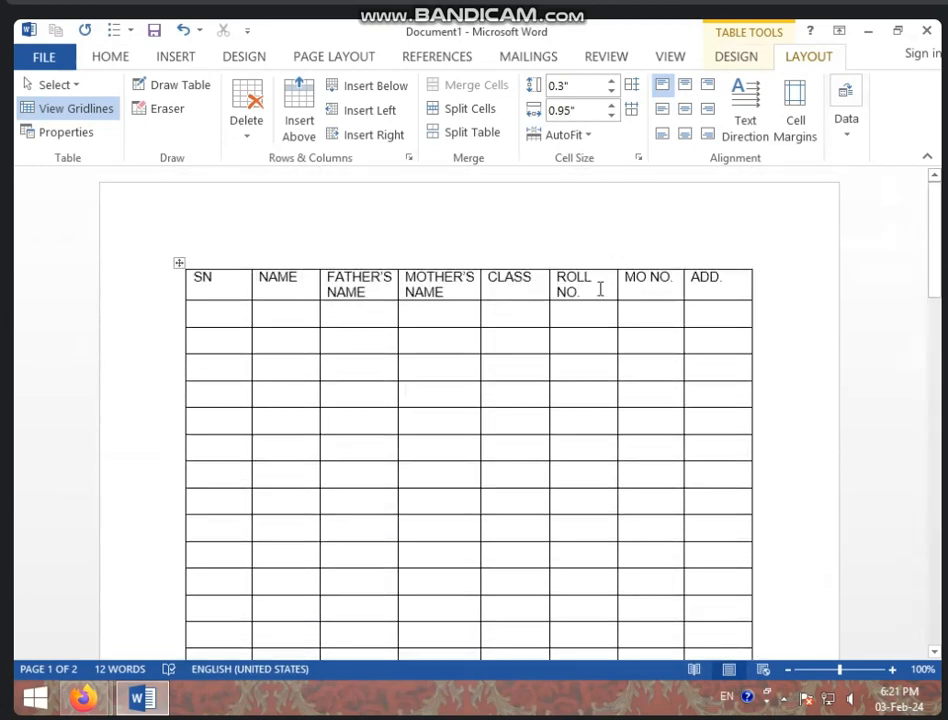
{"action": "scroll", "coordinate": [604, 320], "scroll_direction": "down", "scroll_amount": 15}
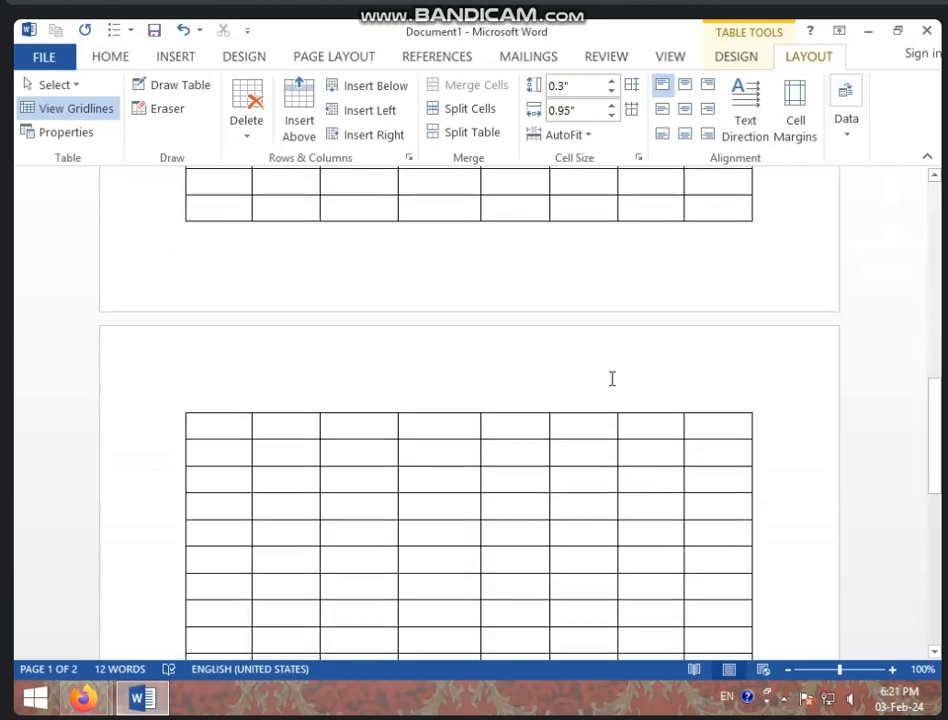
{"action": "scroll", "coordinate": [214, 309], "scroll_direction": "down", "scroll_amount": 5}
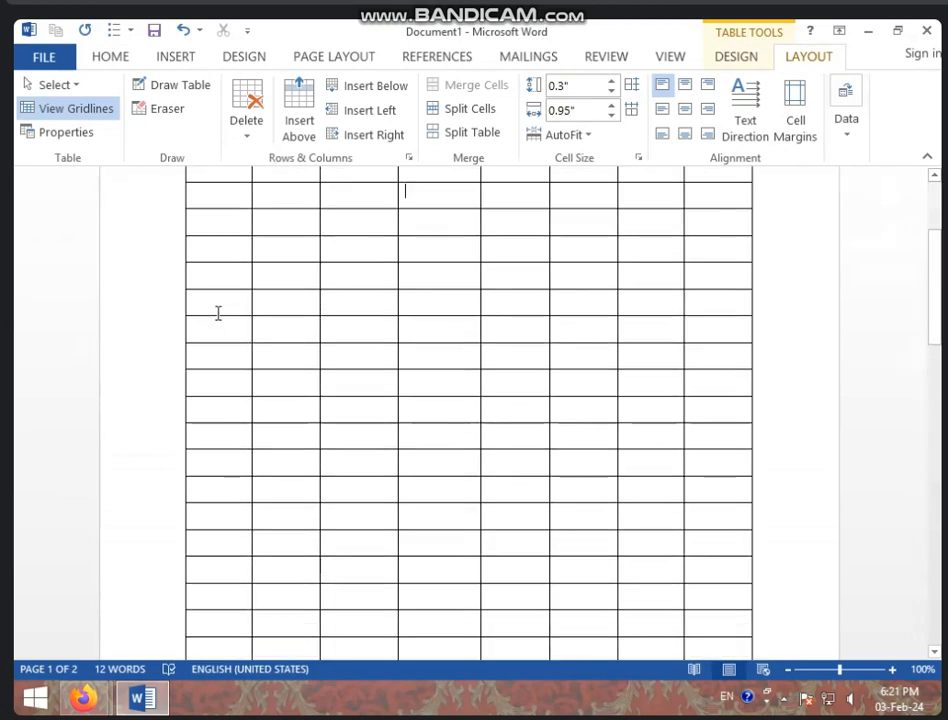
{"action": "left_click", "coordinate": [226, 309]}
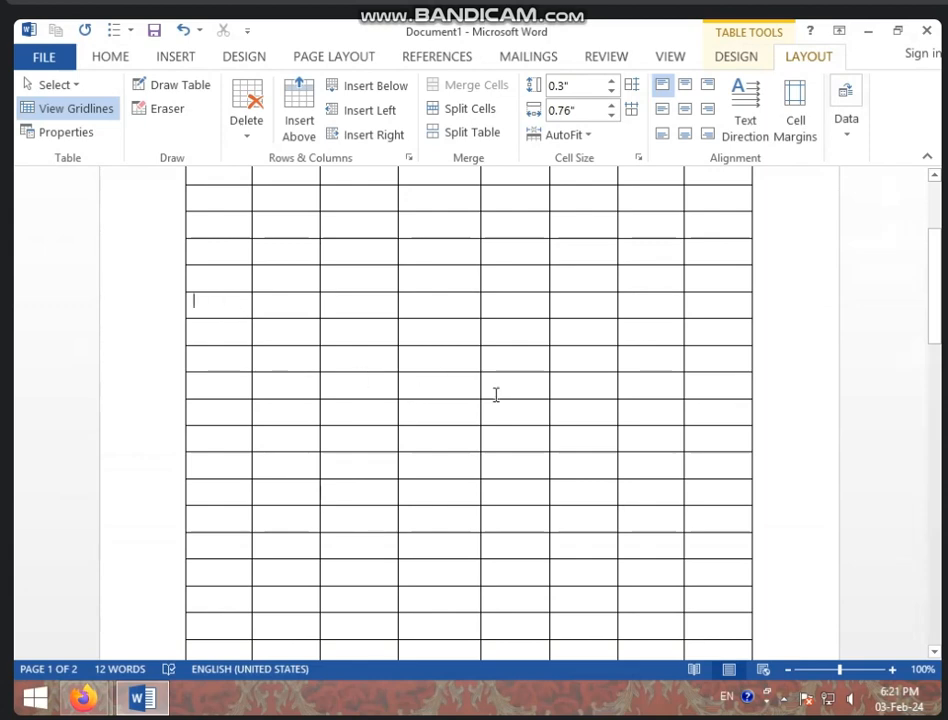
{"action": "scroll", "coordinate": [495, 395], "scroll_direction": "up", "scroll_amount": 5}
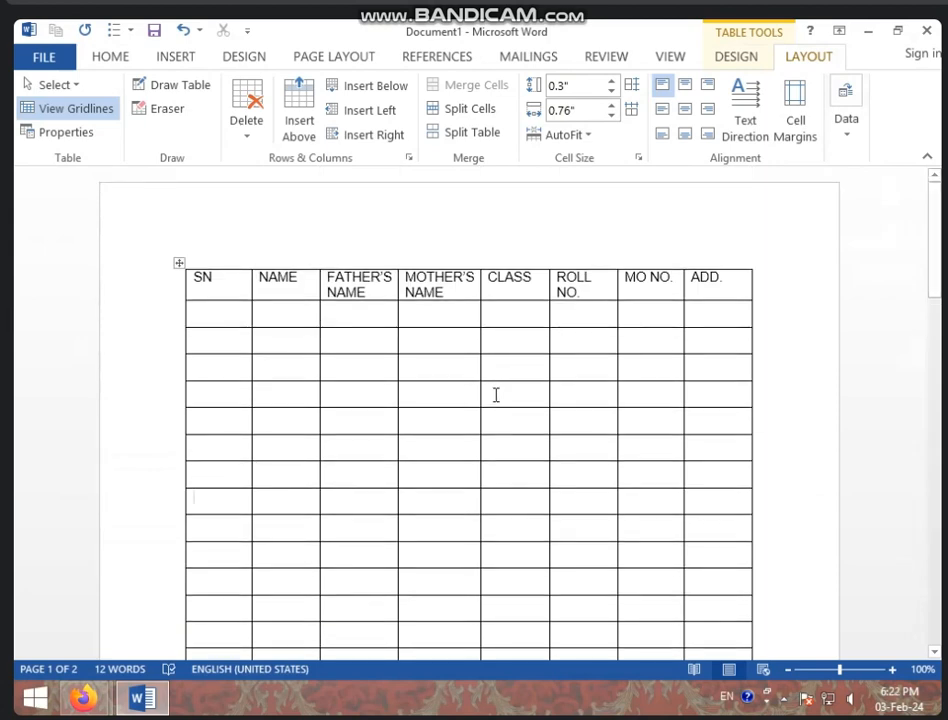
- Turn on Repeat Header Rows for the table's heading row and check the second page
{"action": "left_click", "coordinate": [518, 287]}
{"action": "left_click", "coordinate": [848, 130]}
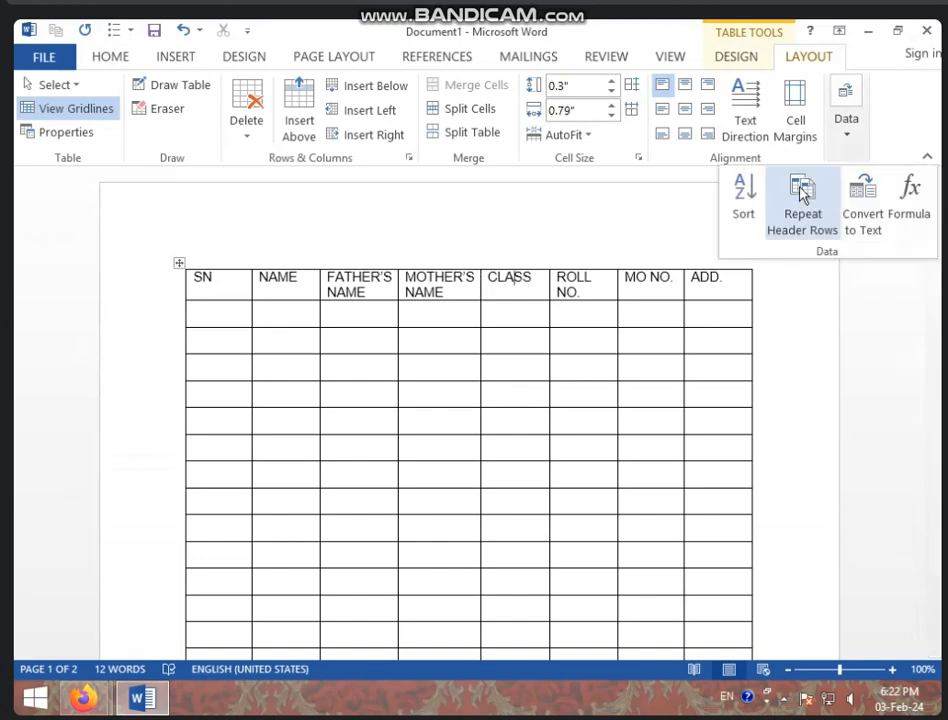
{"action": "left_click", "coordinate": [797, 207]}
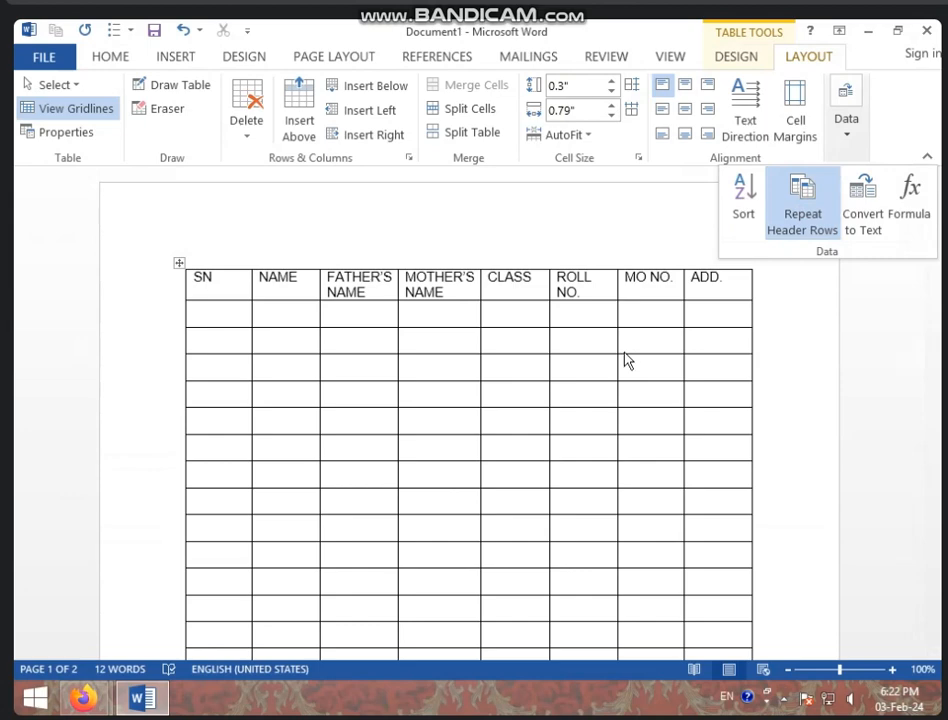
{"action": "key", "text": "Escape"}
{"action": "scroll", "coordinate": [620, 354], "scroll_direction": "down", "scroll_amount": 15}
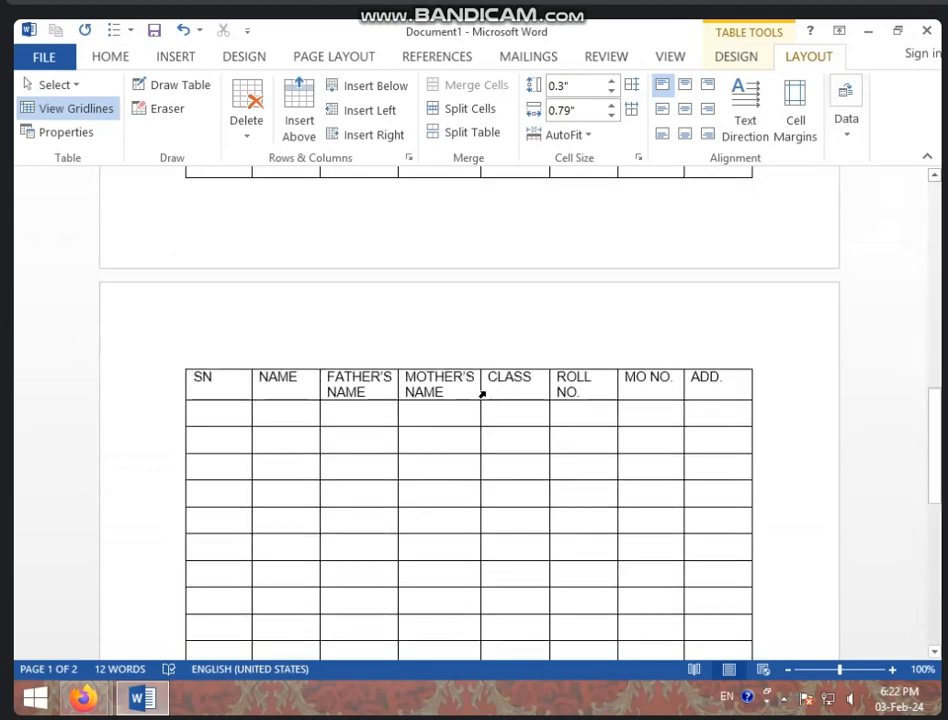
{"action": "scroll", "coordinate": [482, 394], "scroll_direction": "down", "scroll_amount": 5}
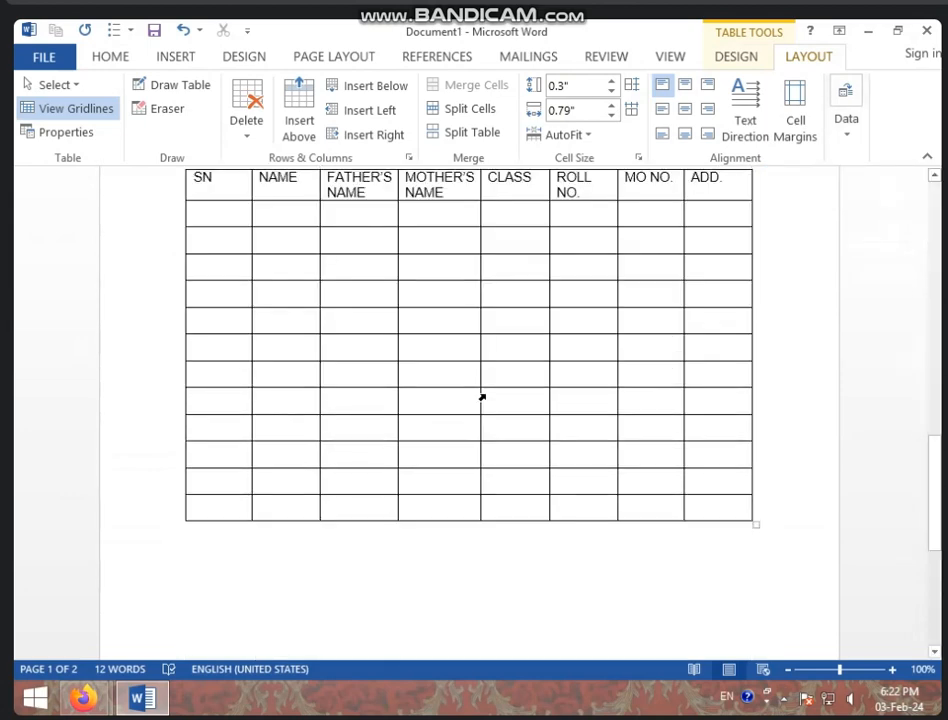
- Insert several blank rows below the seventh blank row on the table's second page to extend the table
{"action": "left_click", "coordinate": [347, 408]}
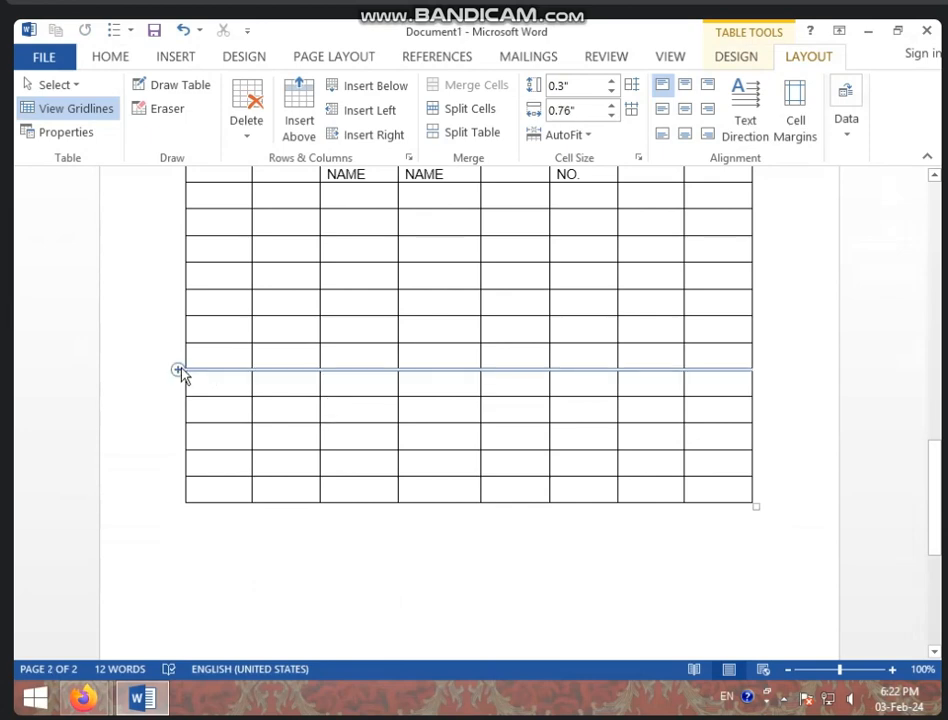
{"action": "left_click", "coordinate": [179, 370]}
{"action": "left_click", "coordinate": [179, 370]}
{"action": "left_click", "coordinate": [179, 370]}
{"action": "left_click", "coordinate": [179, 370]}
{"action": "left_click", "coordinate": [179, 370]}
{"action": "left_click", "coordinate": [179, 370]}
{"action": "left_click", "coordinate": [179, 370]}
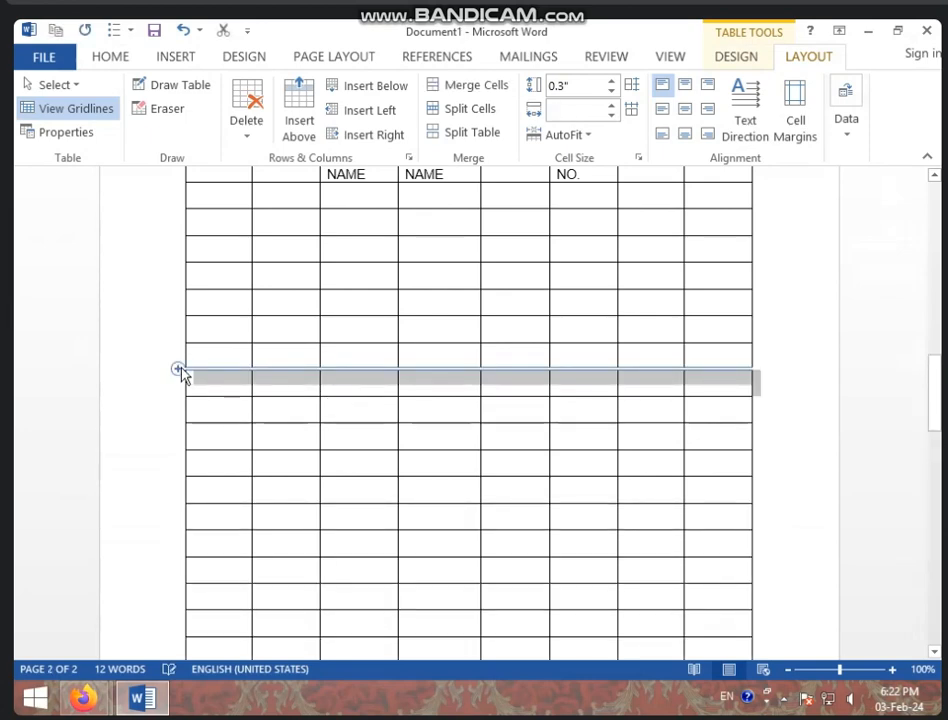
- Insert more blank rows at the same place until the table runs onto a third page, and check the header there
{"action": "left_click", "coordinate": [179, 370]}
{"action": "scroll", "coordinate": [305, 423], "scroll_direction": "down", "scroll_amount": 4}
{"action": "scroll", "coordinate": [305, 423], "scroll_direction": "up", "scroll_amount": 5}
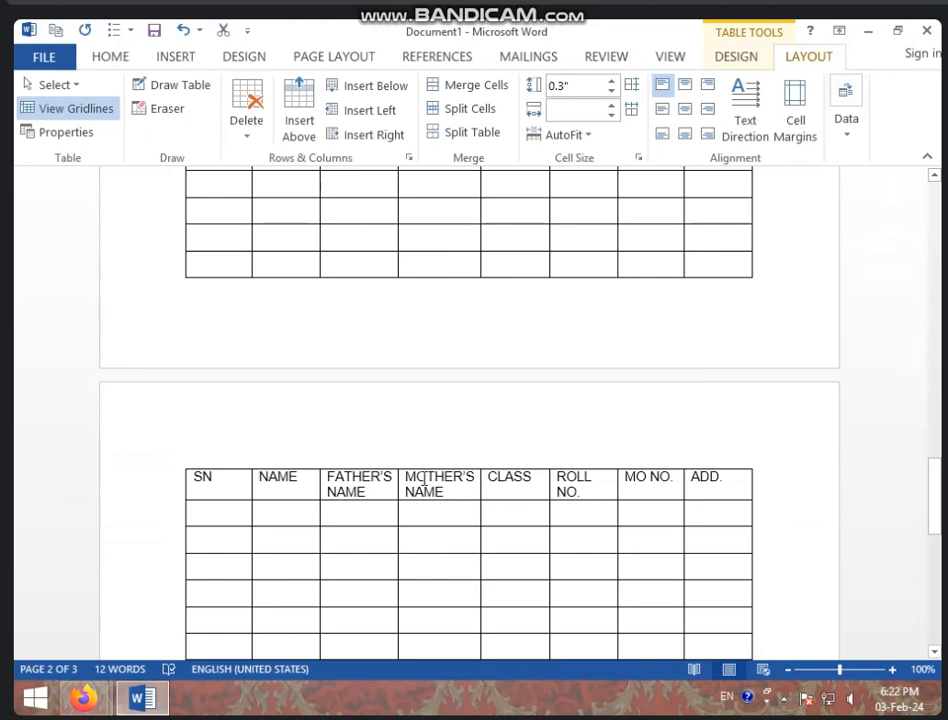
- Check whether Repeat Header Rows is available from the first blank row on the third page
{"action": "left_click", "coordinate": [410, 510]}
{"action": "left_click", "coordinate": [850, 118]}
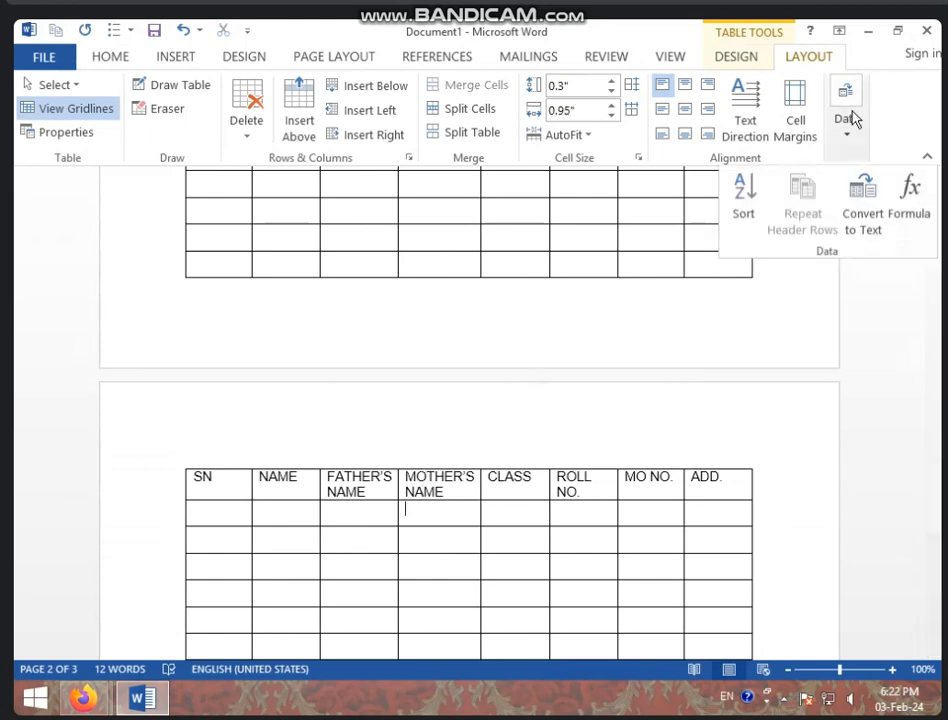
{"action": "left_click", "coordinate": [262, 358]}
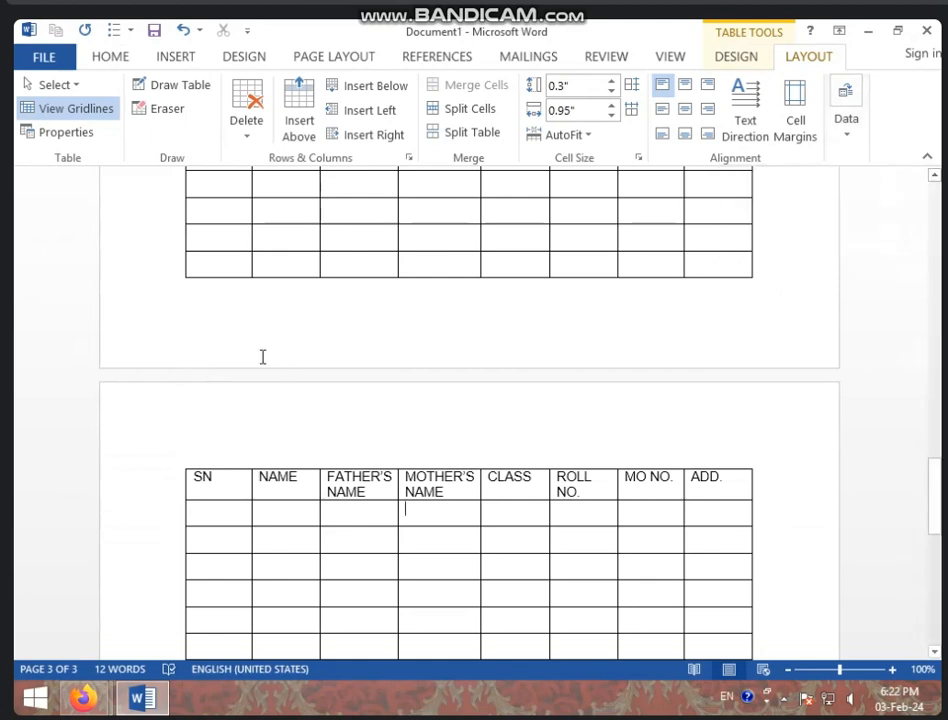
{"action": "key", "text": "ctrl+Home"}
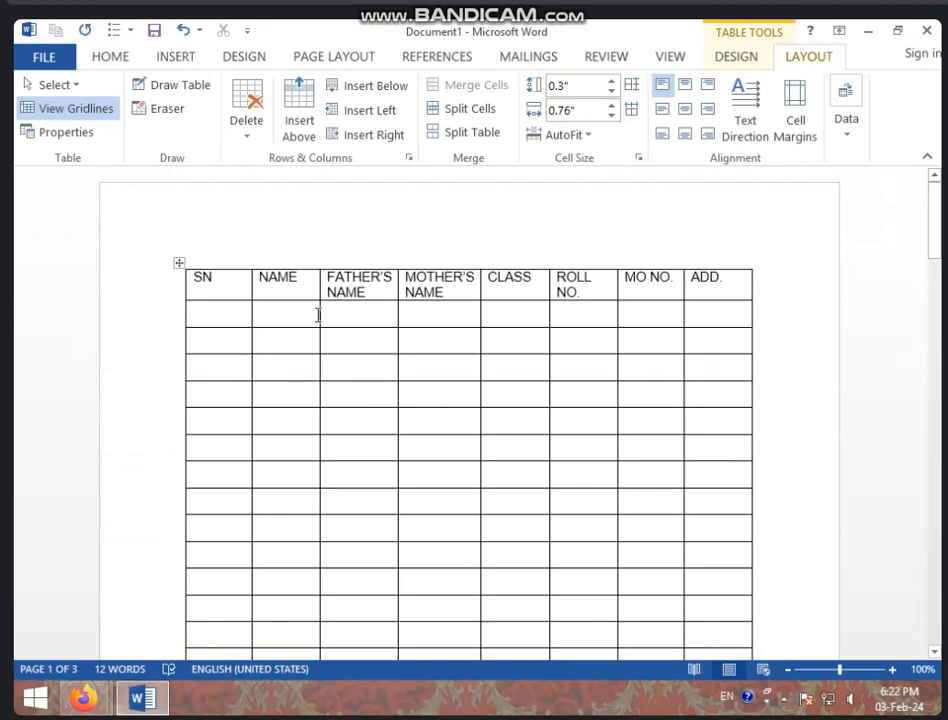
- Set the font colour of all the headings in the first page's heading row to green, without text highlighting
{"action": "left_click", "coordinate": [310, 284]}
{"action": "left_click_drag", "start_coordinate": [197, 277], "coordinate": [715, 279]}
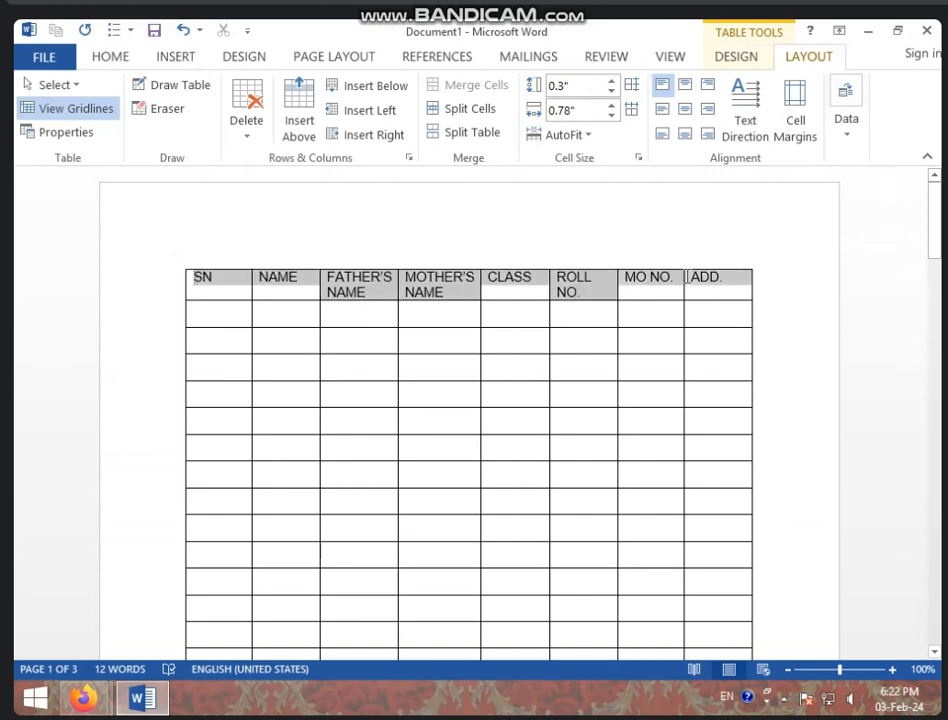
{"action": "left_click", "coordinate": [111, 60]}
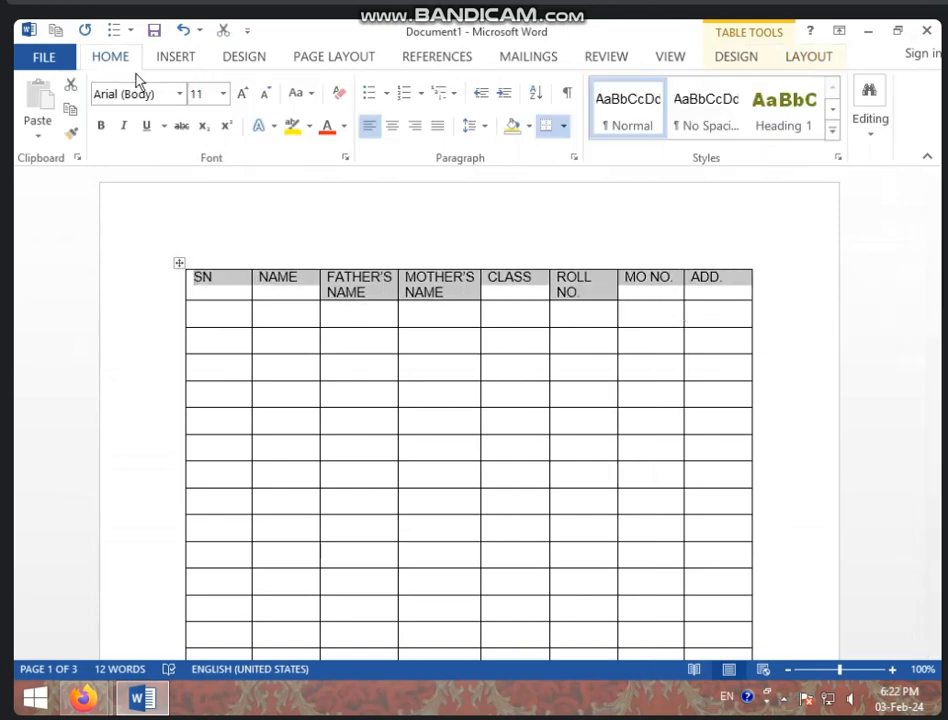
{"action": "left_click", "coordinate": [309, 125]}
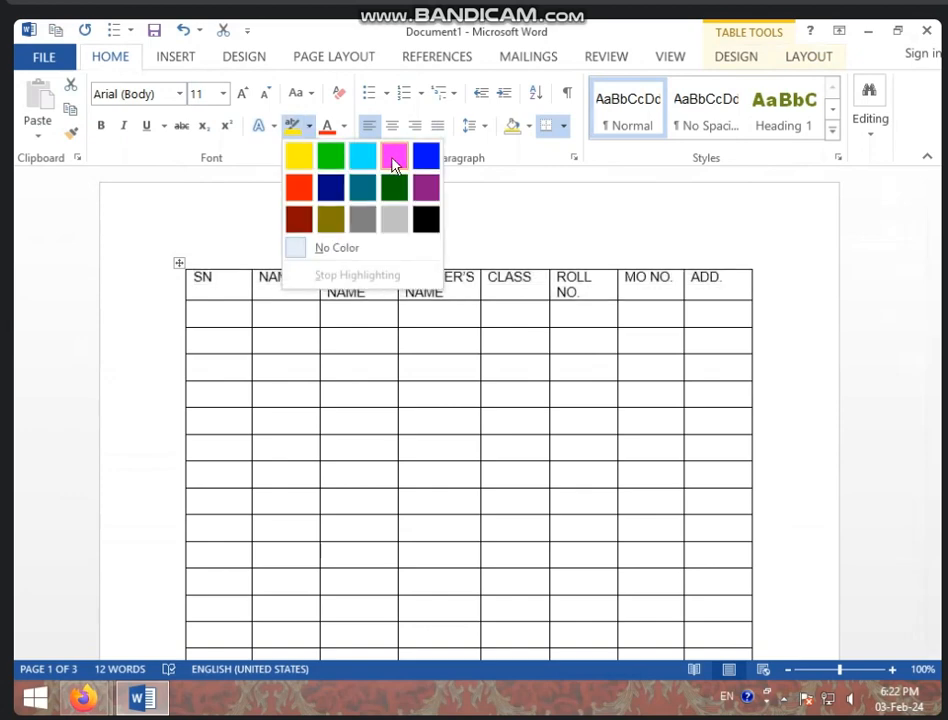
{"action": "left_click", "coordinate": [394, 157]}
{"action": "left_click", "coordinate": [322, 247]}
{"action": "left_click", "coordinate": [345, 127]}
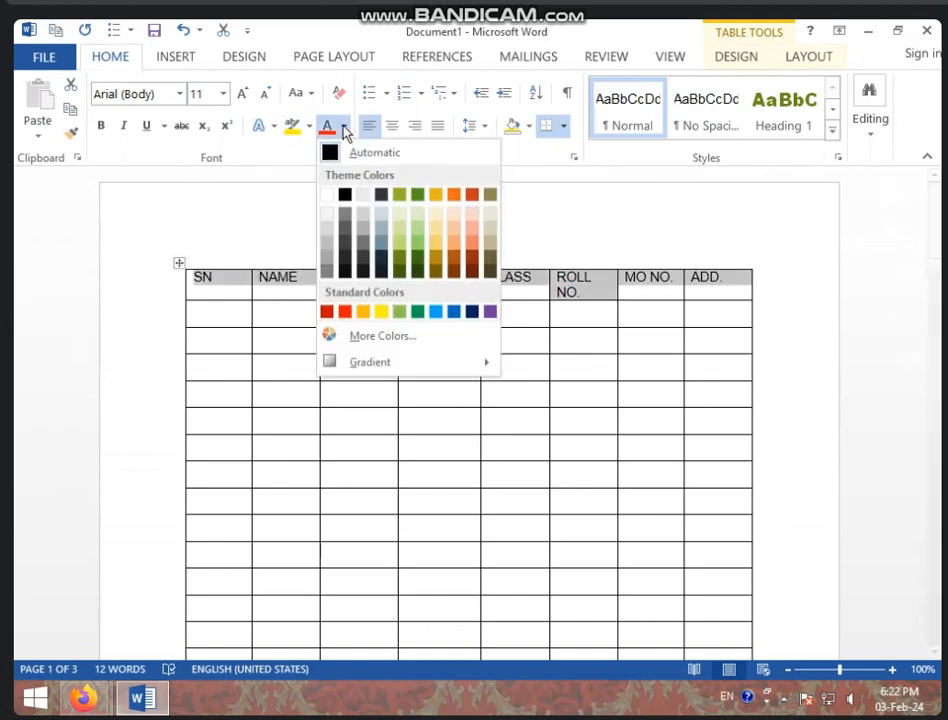
{"action": "left_click", "coordinate": [419, 312]}
- Make the green headings bold, italic and underlined, and check the formatting on the following pages
{"action": "left_click", "coordinate": [100, 126]}
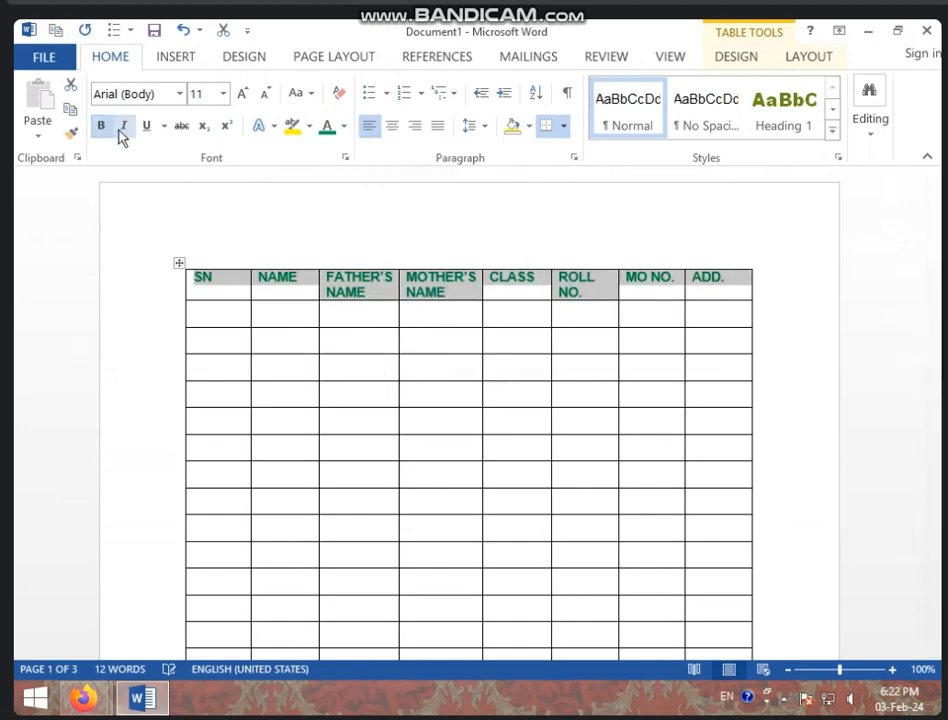
{"action": "left_click", "coordinate": [124, 126]}
{"action": "left_click", "coordinate": [152, 136]}
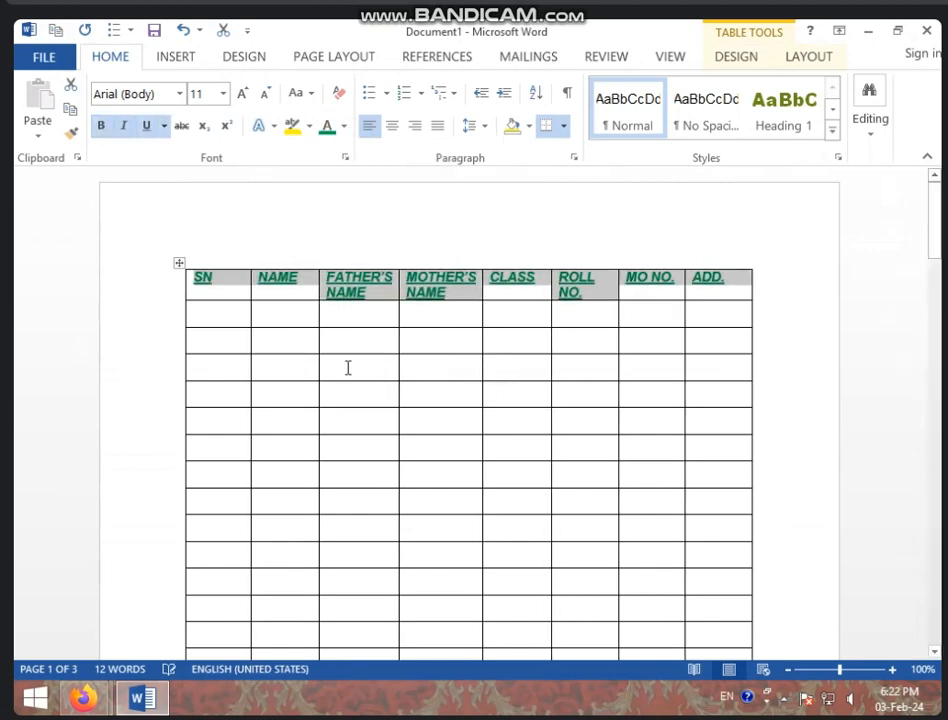
{"action": "left_click", "coordinate": [347, 366]}
{"action": "scroll", "coordinate": [400, 340], "scroll_direction": "down", "scroll_amount": 15}
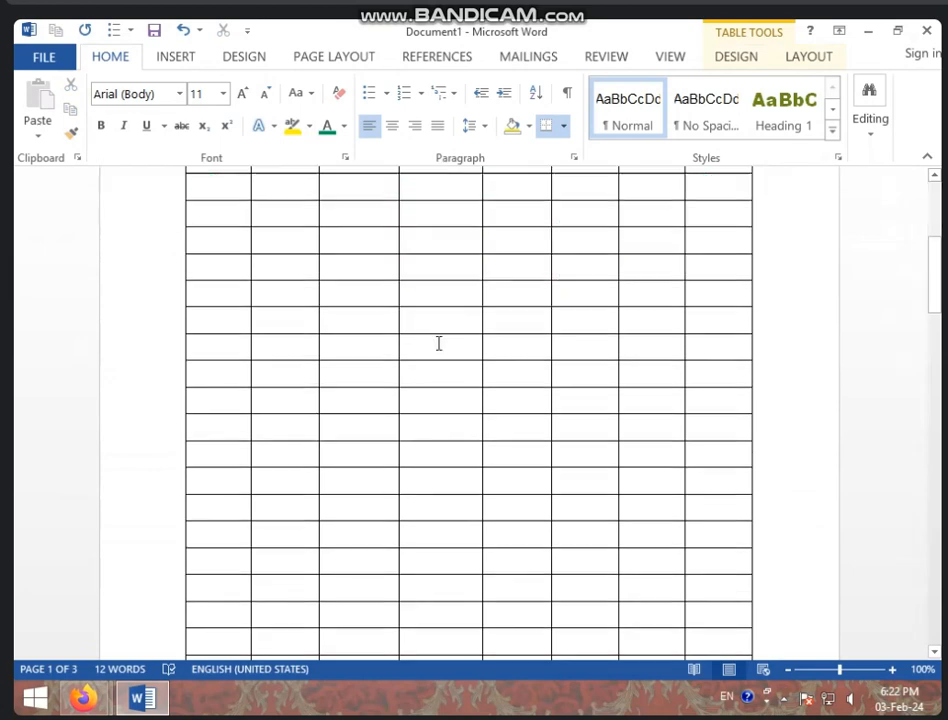
{"action": "scroll", "coordinate": [483, 284], "scroll_direction": "down", "scroll_amount": 15}
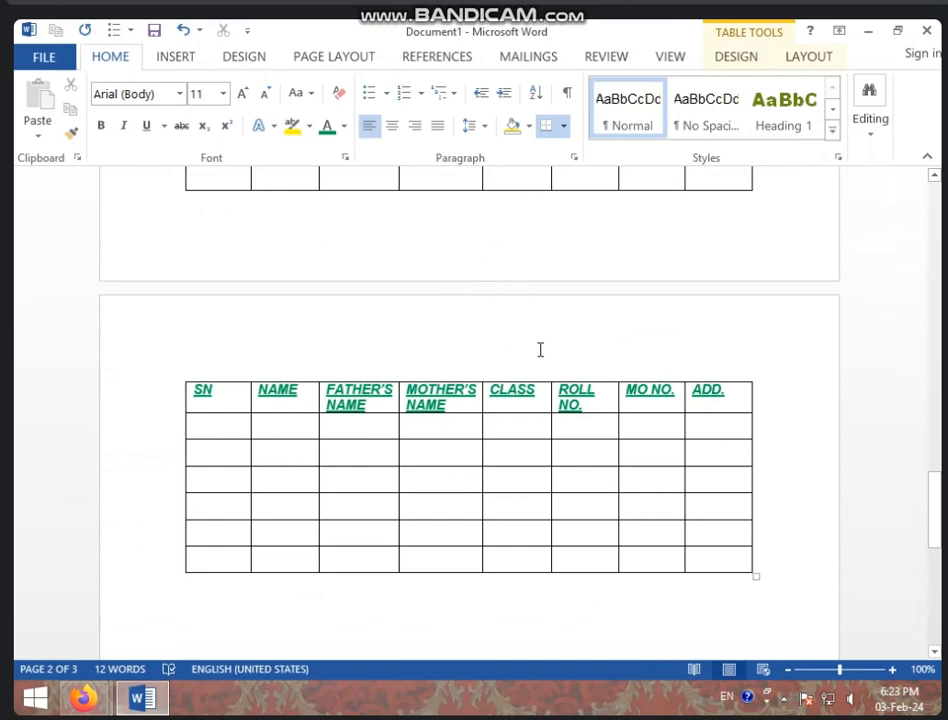
{"action": "scroll", "coordinate": [540, 349], "scroll_direction": "up", "scroll_amount": 15}
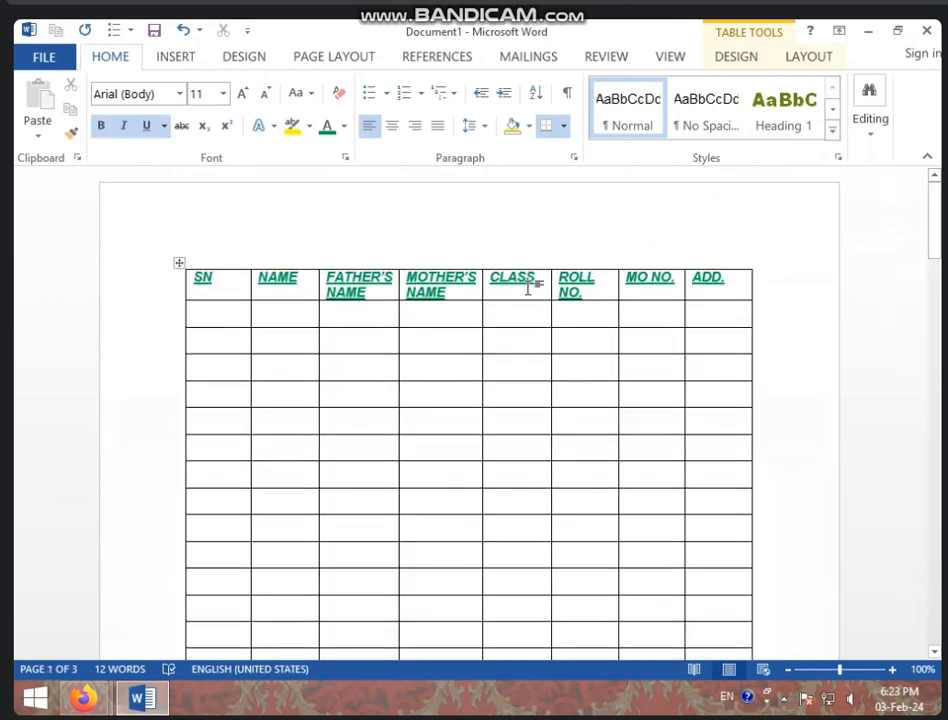
- Turn off Repeat Header Rows from the first page's heading row and check the second and third pages
{"action": "left_click", "coordinate": [808, 62]}
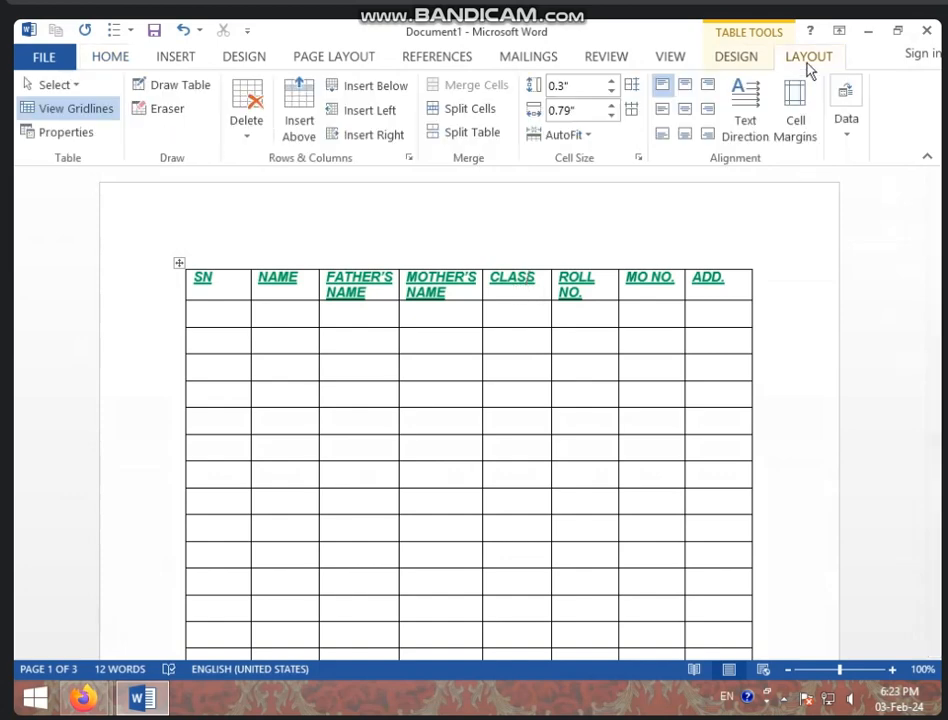
{"action": "left_click", "coordinate": [845, 122]}
{"action": "left_click", "coordinate": [810, 210]}
{"action": "scroll", "coordinate": [514, 403], "scroll_direction": "down", "scroll_amount": 12}
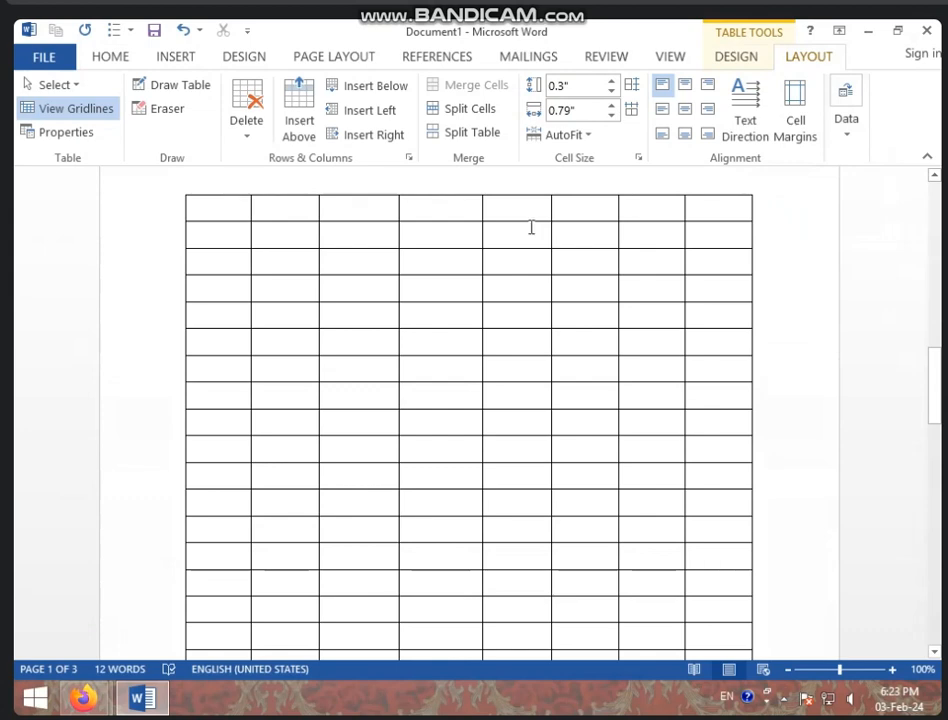
{"action": "scroll", "coordinate": [537, 436], "scroll_direction": "down", "scroll_amount": 12}
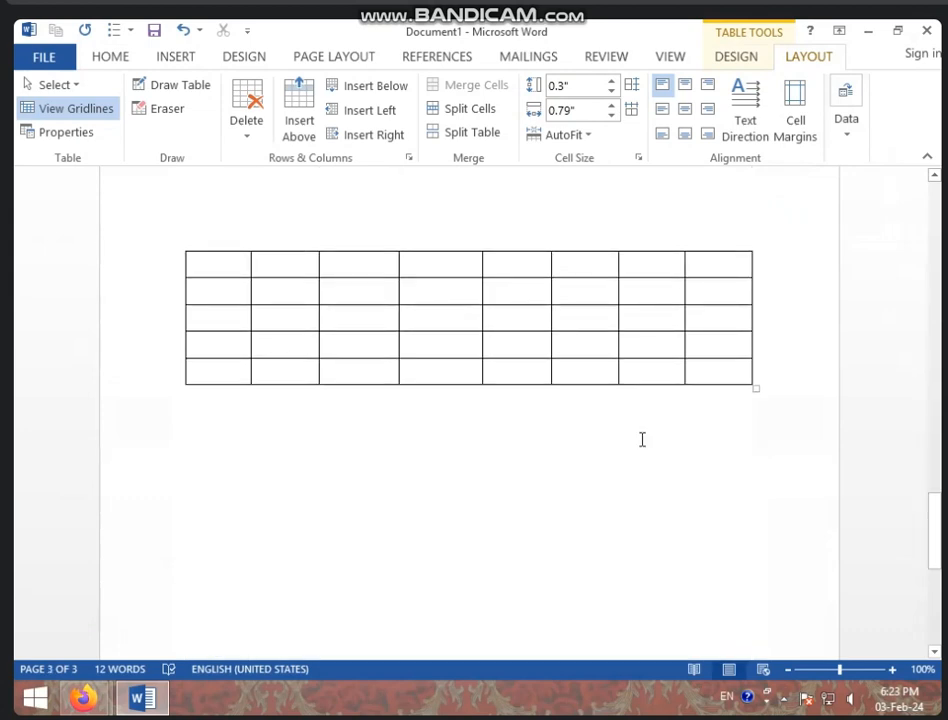
{"action": "scroll", "coordinate": [642, 439], "scroll_direction": "up", "scroll_amount": 10}
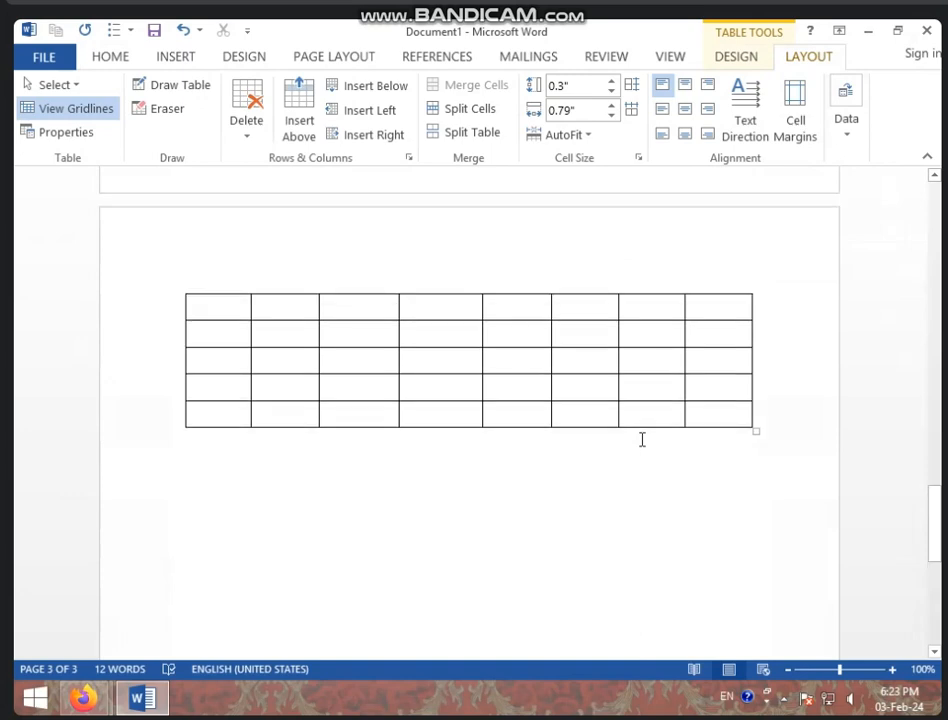
{"action": "scroll", "coordinate": [633, 439], "scroll_direction": "up", "scroll_amount": 15}
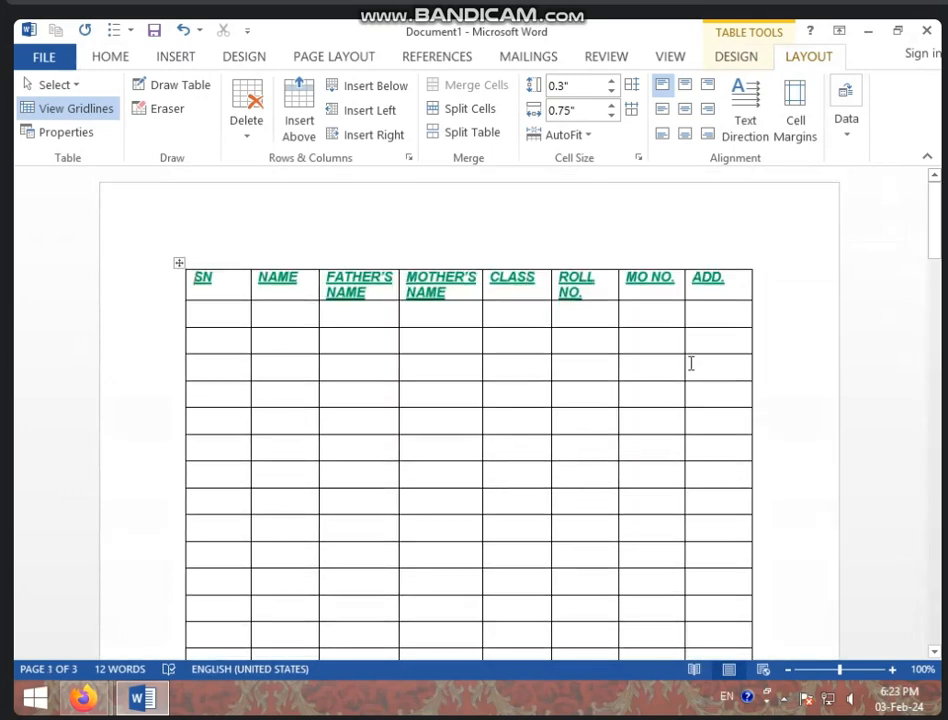
- Compare the Convert Text to Table option with the table's data commands, including the description of Convert to Text
{"action": "left_click", "coordinate": [663, 308]}
{"action": "left_click", "coordinate": [840, 148]}
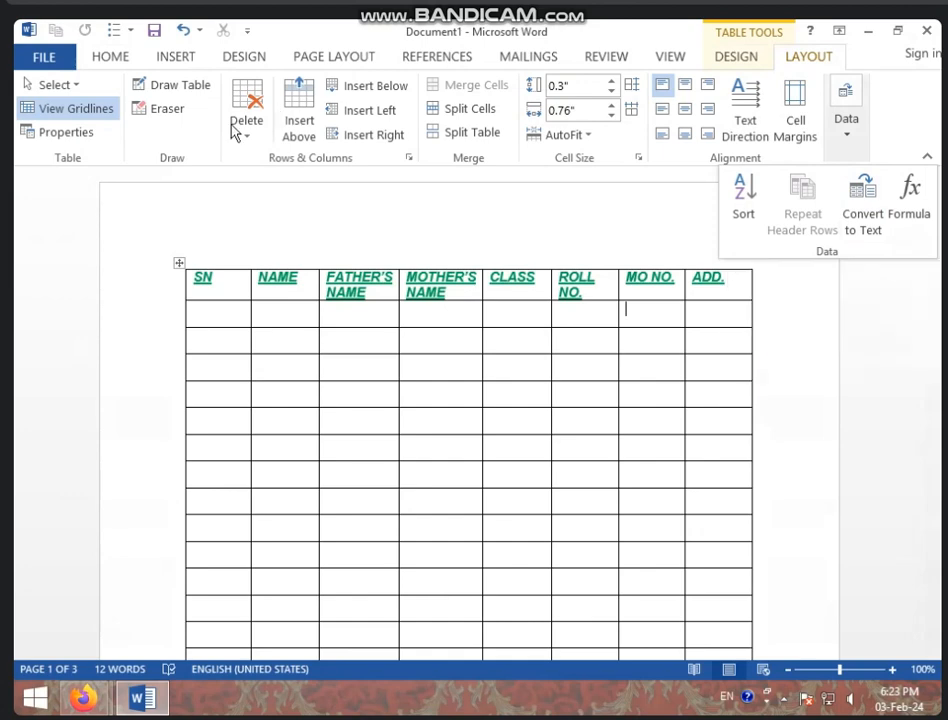
{"action": "left_click", "coordinate": [184, 64]}
{"action": "left_click", "coordinate": [180, 62]}
{"action": "left_click", "coordinate": [78, 136]}
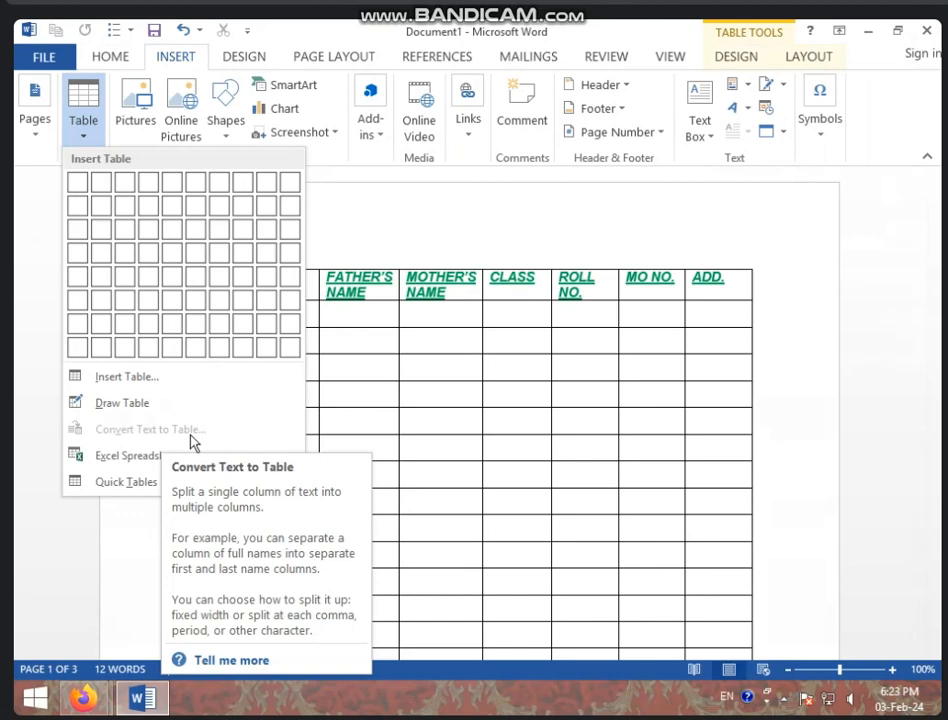
{"action": "left_click", "coordinate": [739, 174]}
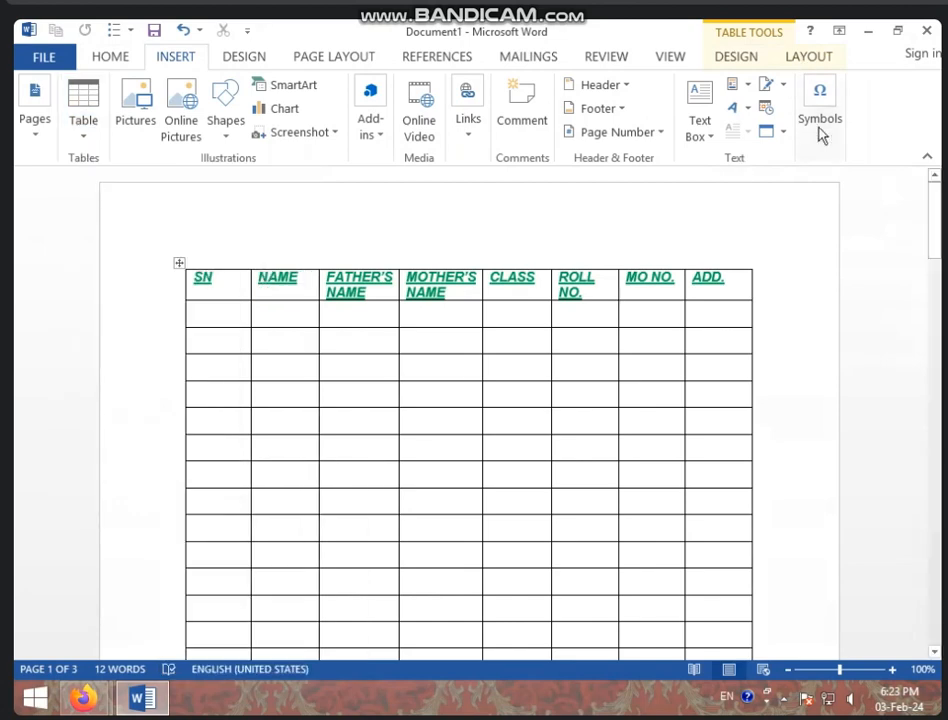
{"action": "left_click", "coordinate": [821, 128]}
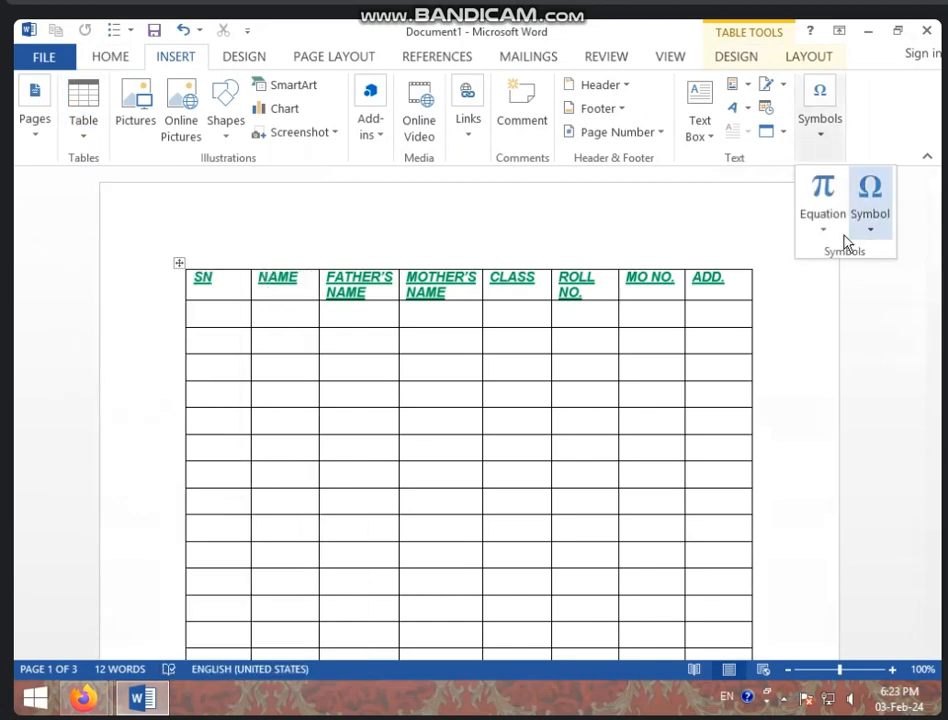
{"action": "left_click", "coordinate": [808, 56]}
{"action": "left_click", "coordinate": [845, 120]}
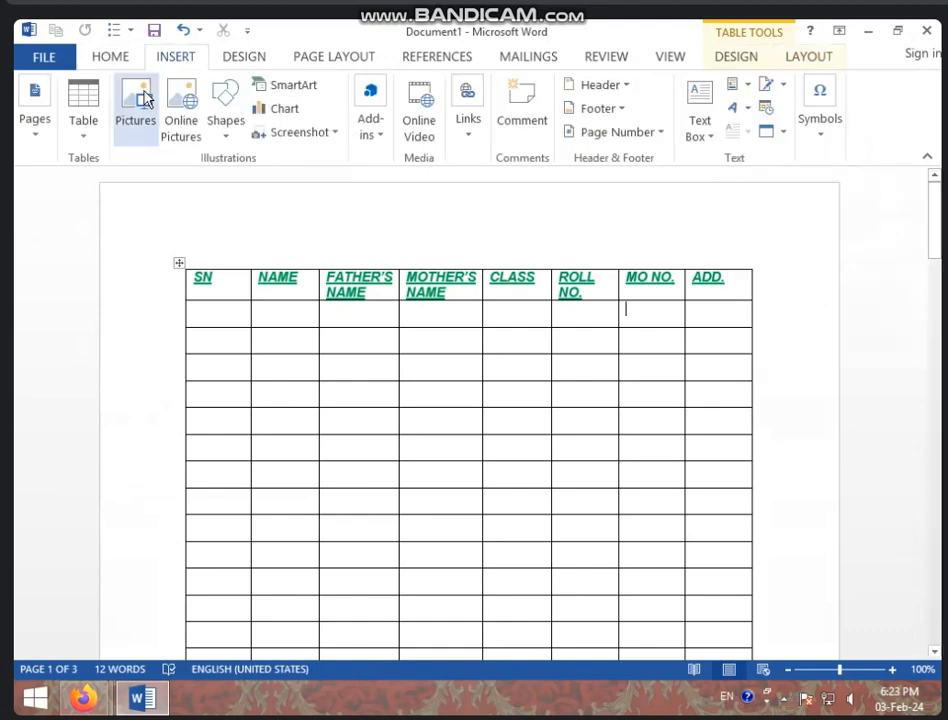
{"action": "left_click", "coordinate": [84, 122]}
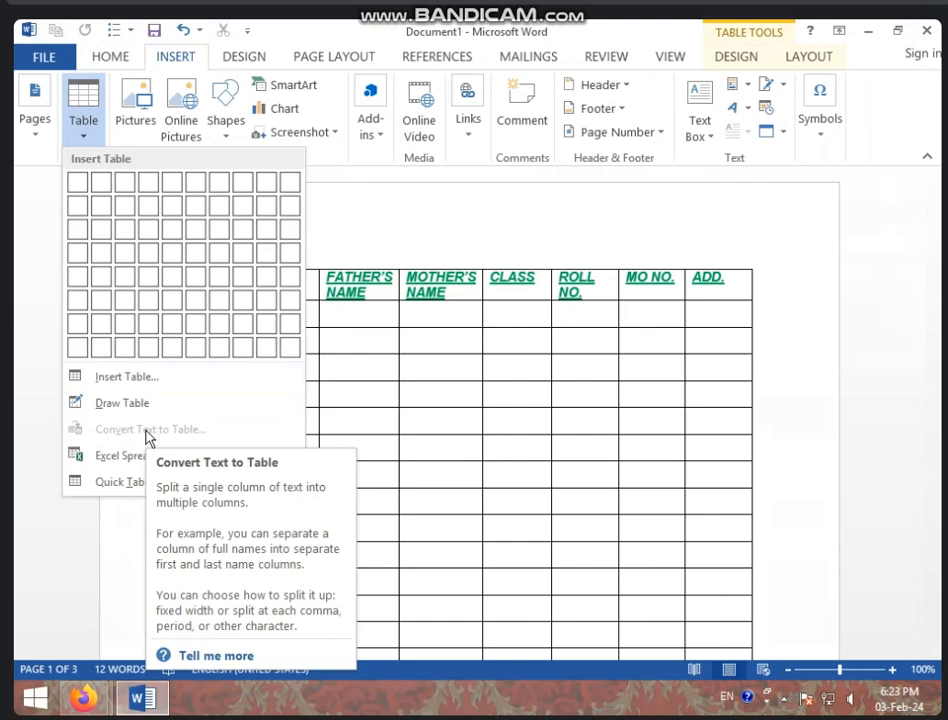
{"action": "left_click", "coordinate": [451, 434]}
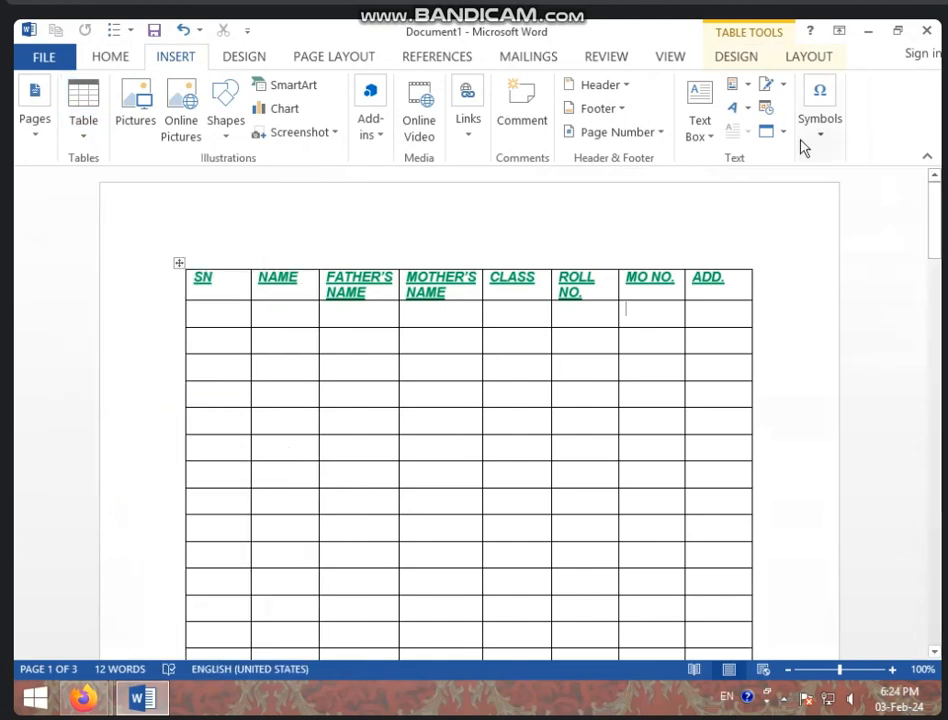
{"action": "left_click", "coordinate": [808, 60]}
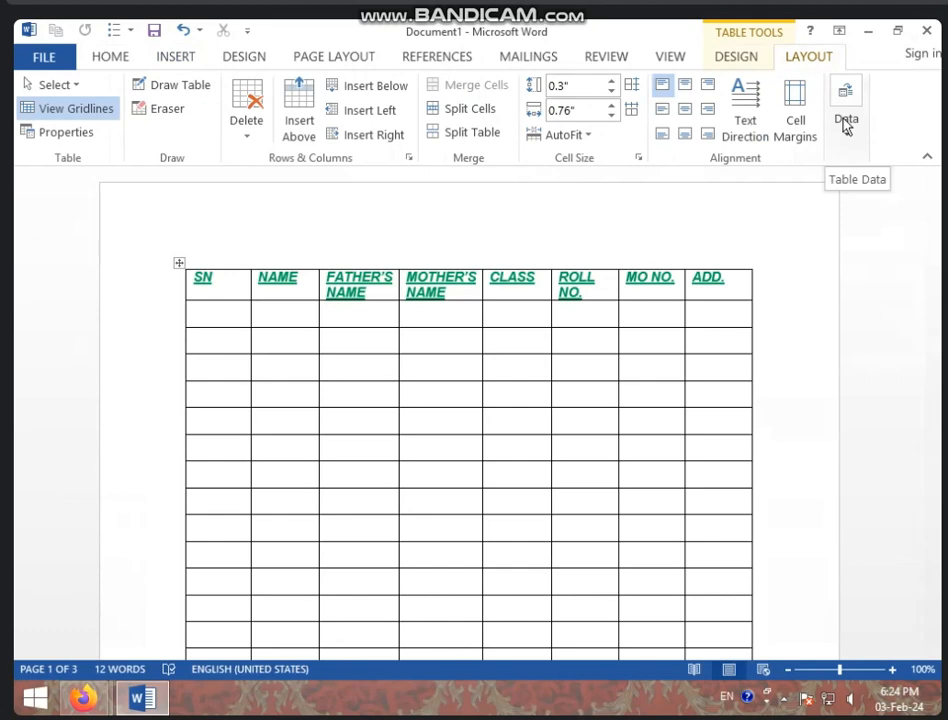
{"action": "left_click", "coordinate": [845, 120]}
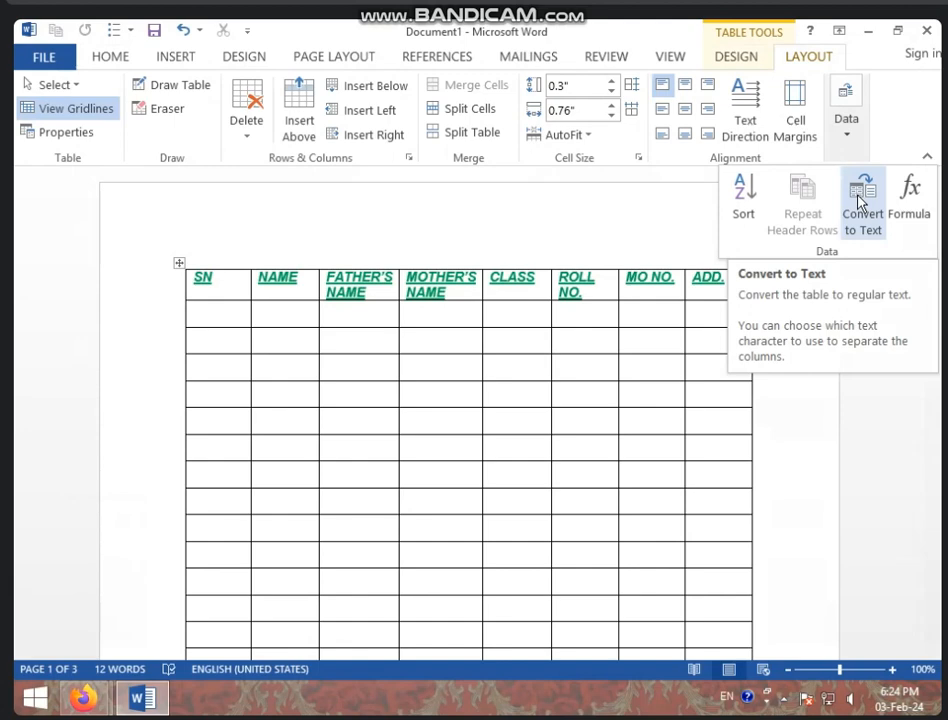
{"action": "left_click", "coordinate": [656, 311]}
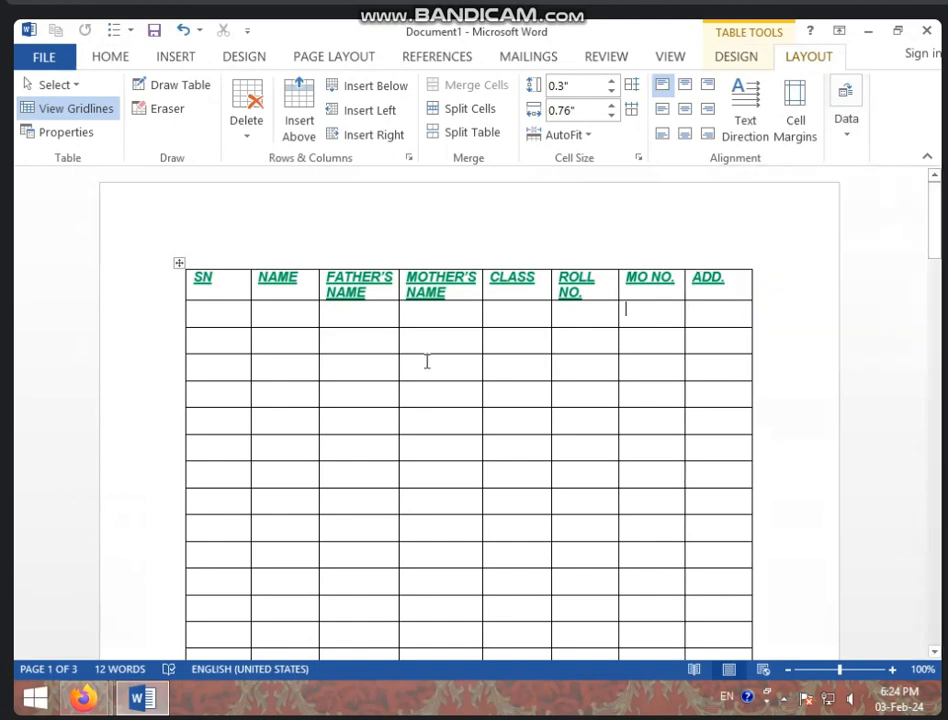
- Delete the block of blank rows that extends to the end of the table on the third page
{"action": "scroll", "coordinate": [413, 385], "scroll_direction": "down", "scroll_amount": 3}
{"action": "scroll", "coordinate": [413, 385], "scroll_direction": "down", "scroll_amount": 3}
{"action": "left_click_drag", "start_coordinate": [222, 254], "coordinate": [561, 201]}
{"action": "scroll", "coordinate": [601, 275], "scroll_direction": "up", "scroll_amount": 5}
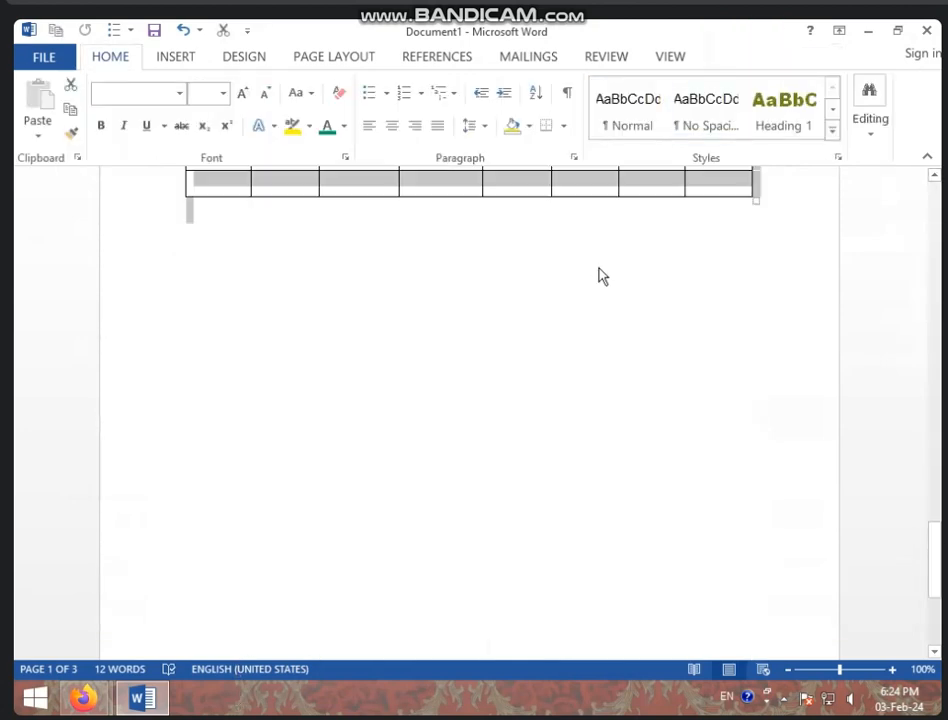
{"action": "left_click_drag", "start_coordinate": [455, 358], "coordinate": [455, 358]}
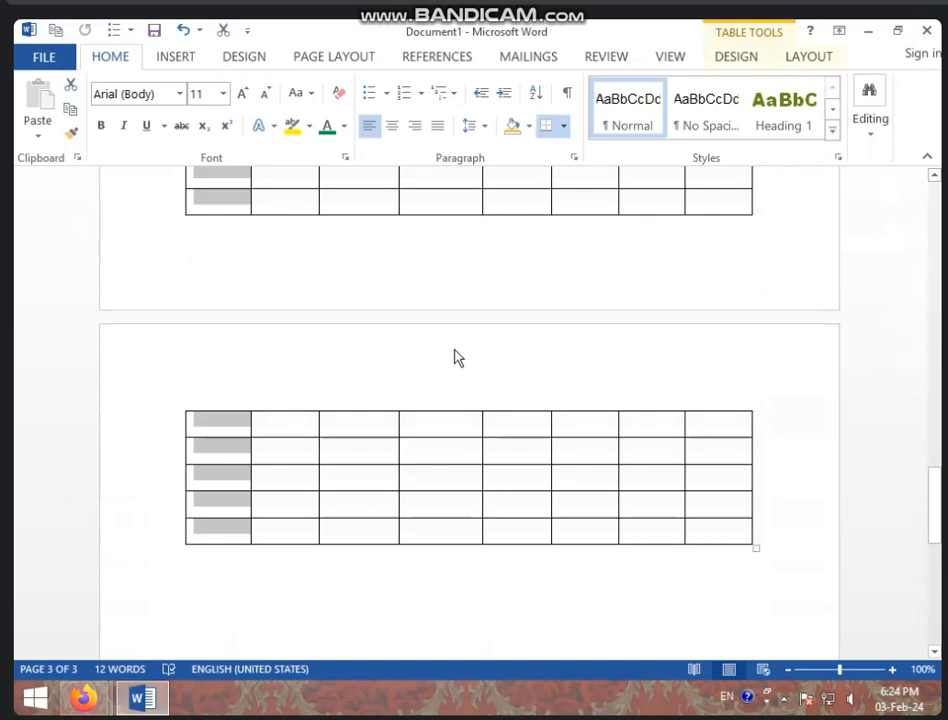
{"action": "left_click", "coordinate": [801, 60]}
{"action": "left_click", "coordinate": [252, 130]}
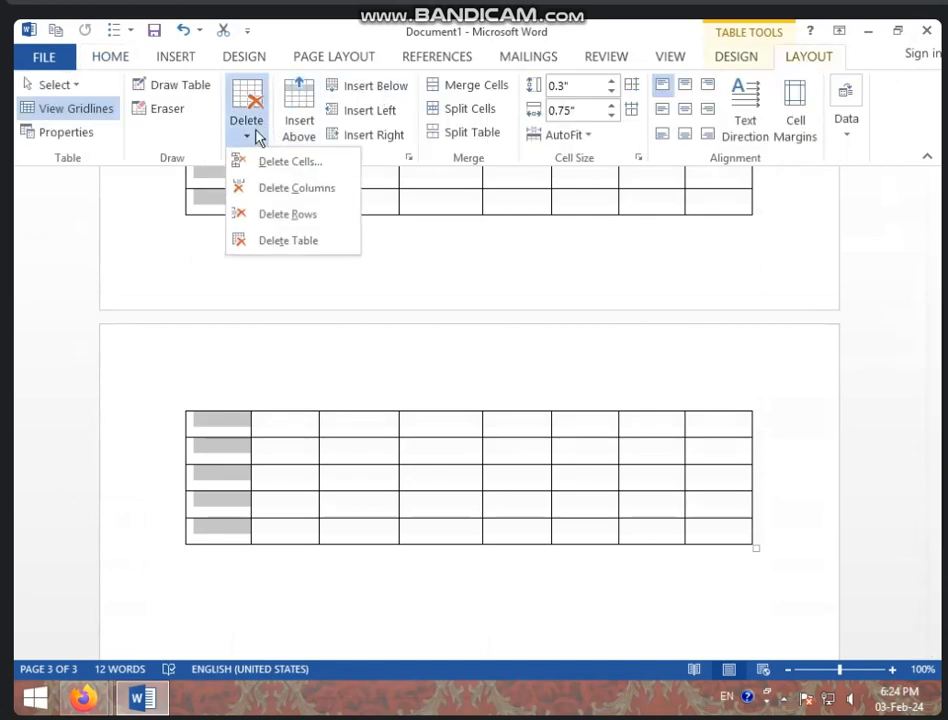
{"action": "left_click", "coordinate": [294, 214]}
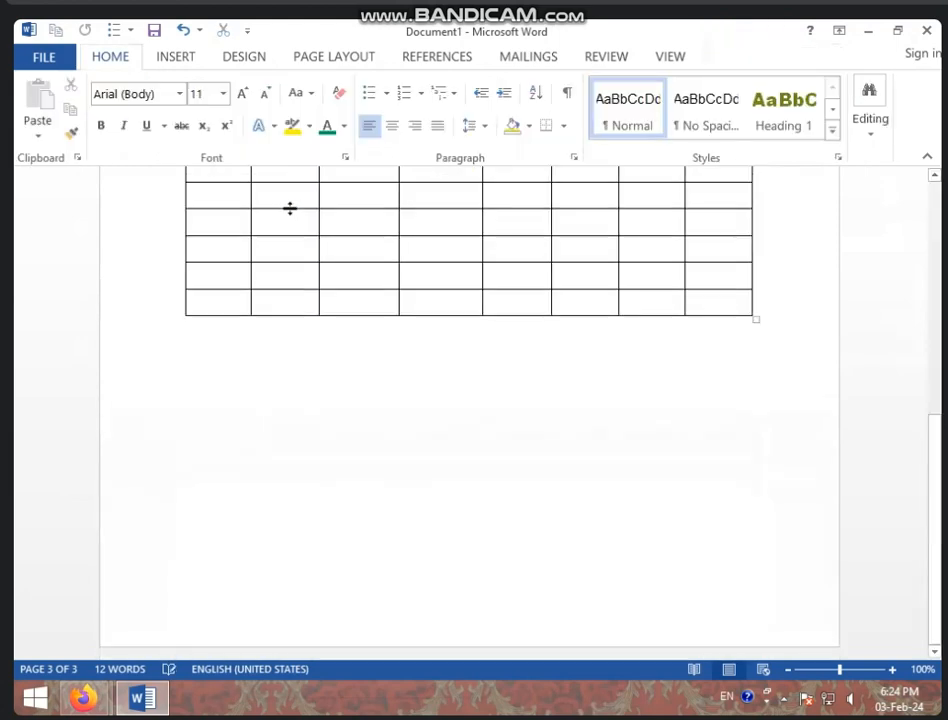
- Delete nine blank rows from the first-page table, starting with the sixth row below the headings
{"action": "scroll", "coordinate": [491, 398], "scroll_direction": "up", "scroll_amount": 3}
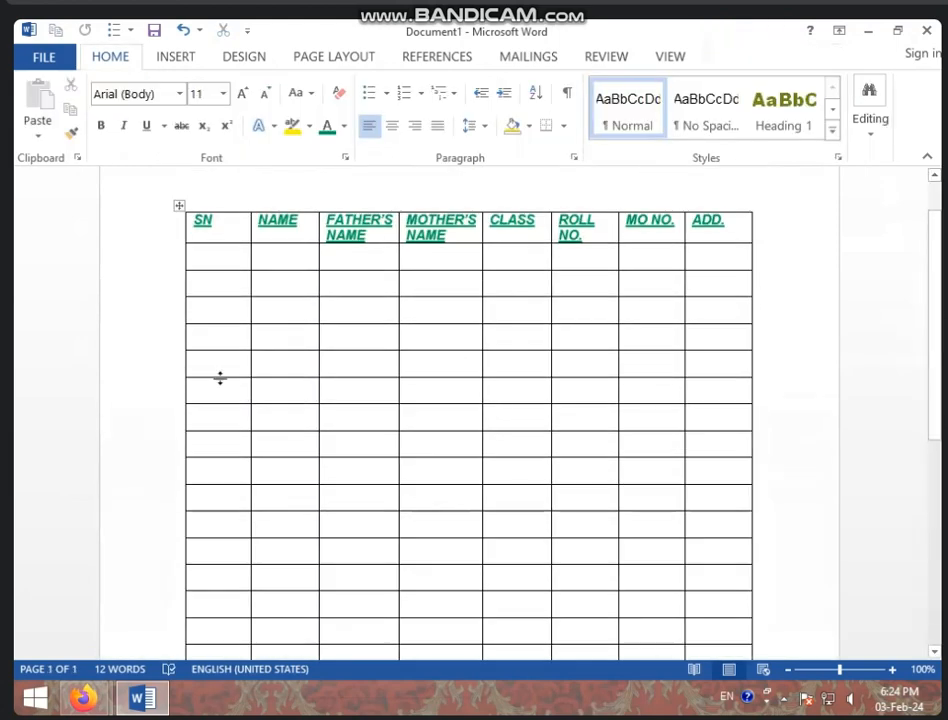
{"action": "left_click_drag", "start_coordinate": [220, 382], "coordinate": [235, 598]}
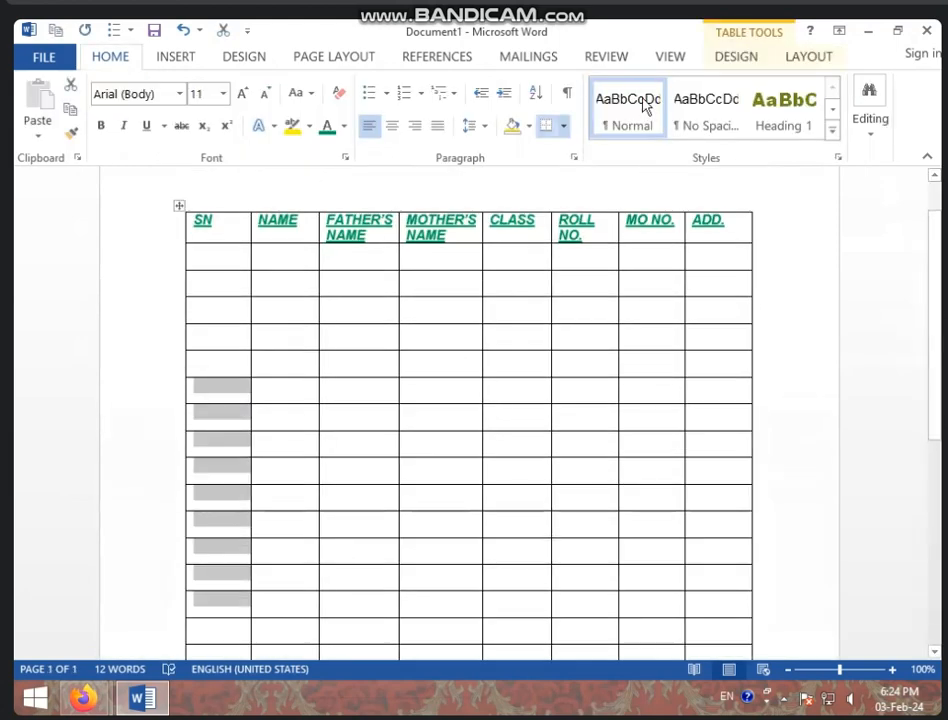
{"action": "left_click", "coordinate": [806, 58]}
{"action": "left_click", "coordinate": [246, 118]}
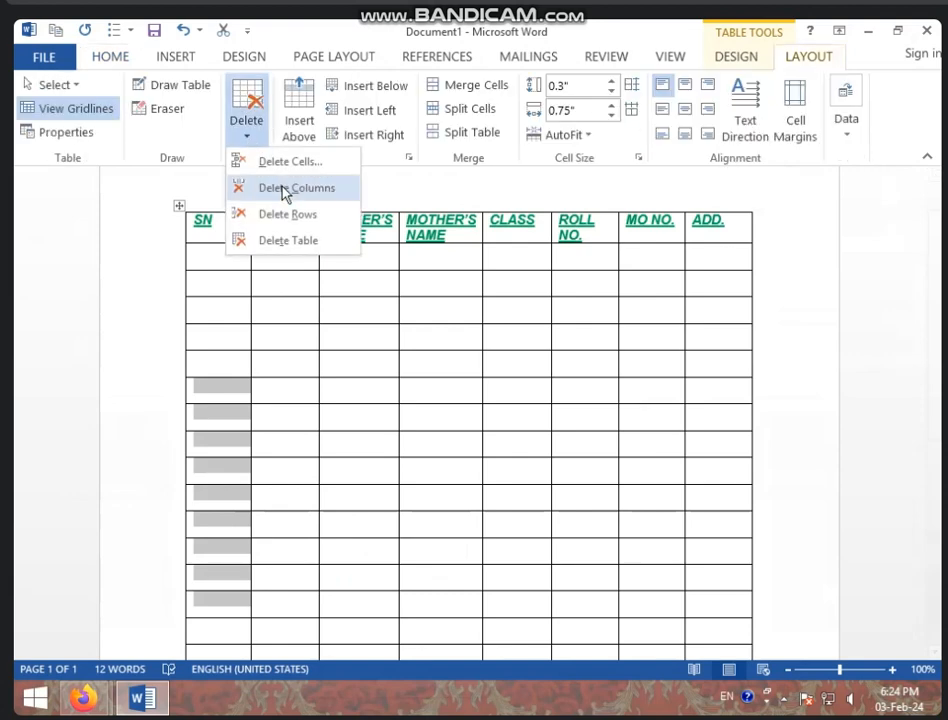
{"action": "left_click", "coordinate": [296, 214]}
- Convert the table to text separated by paragraph marks, and undo the conversion
{"action": "left_click", "coordinate": [338, 345]}
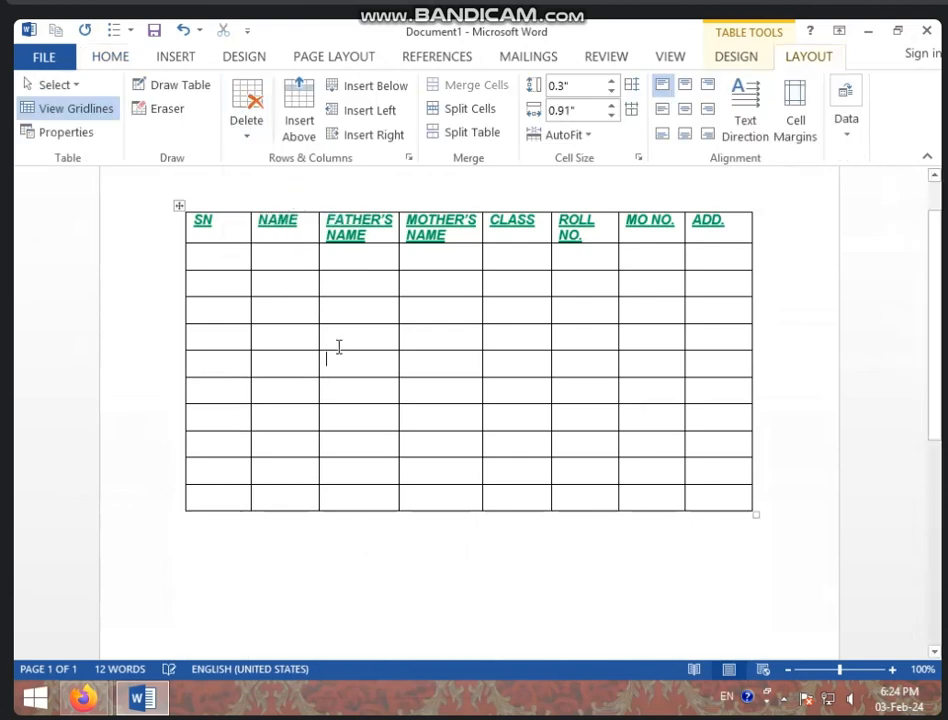
{"action": "scroll", "coordinate": [343, 346], "scroll_direction": "up", "scroll_amount": 1}
{"action": "left_click", "coordinate": [845, 125]}
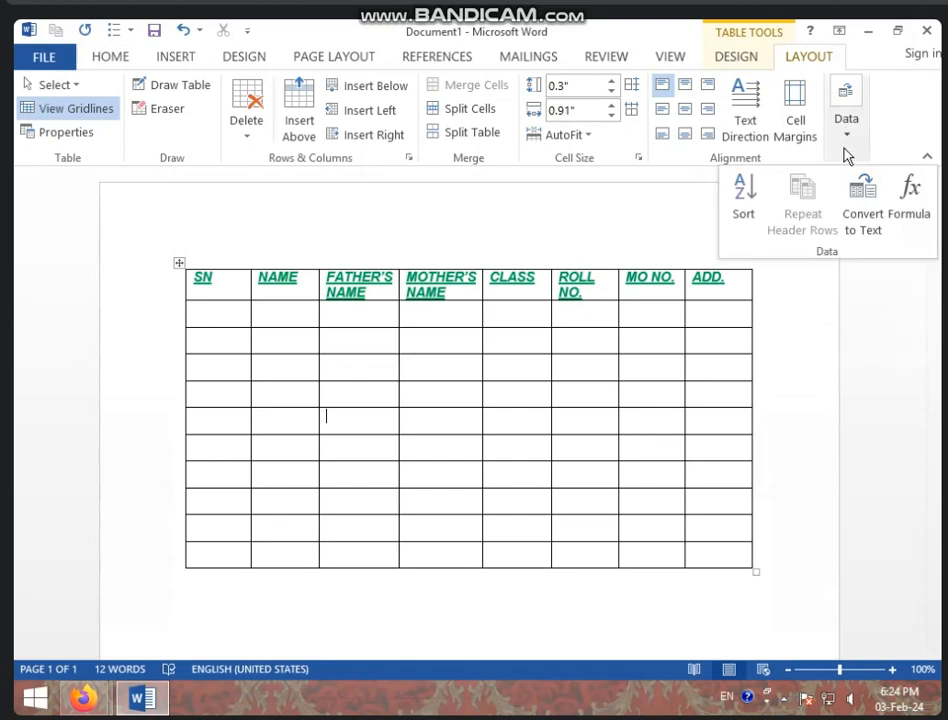
{"action": "left_click", "coordinate": [866, 196]}
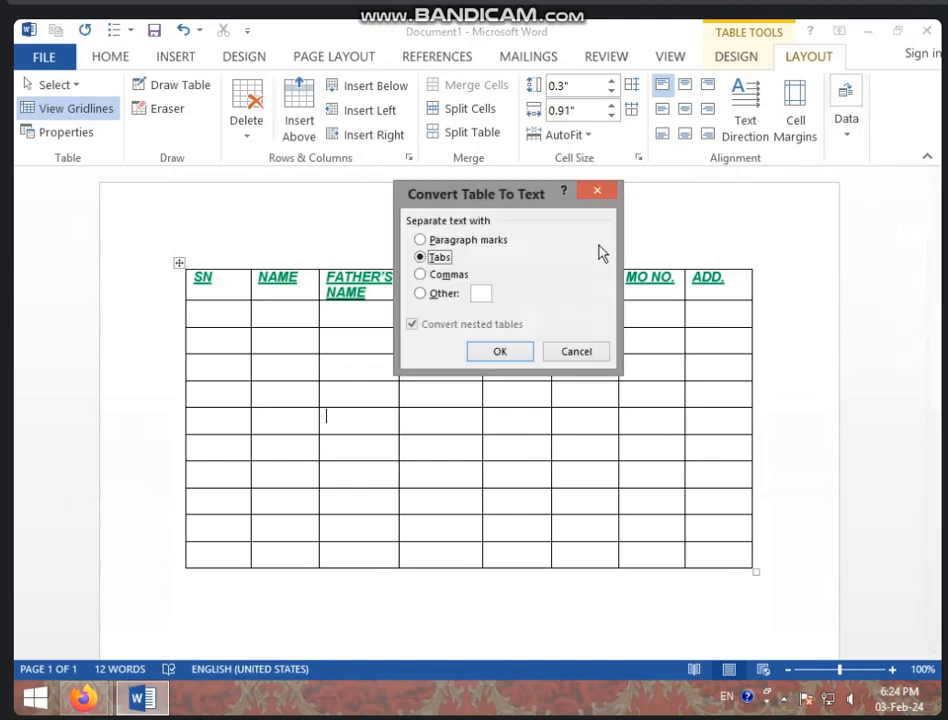
{"action": "left_click", "coordinate": [495, 241]}
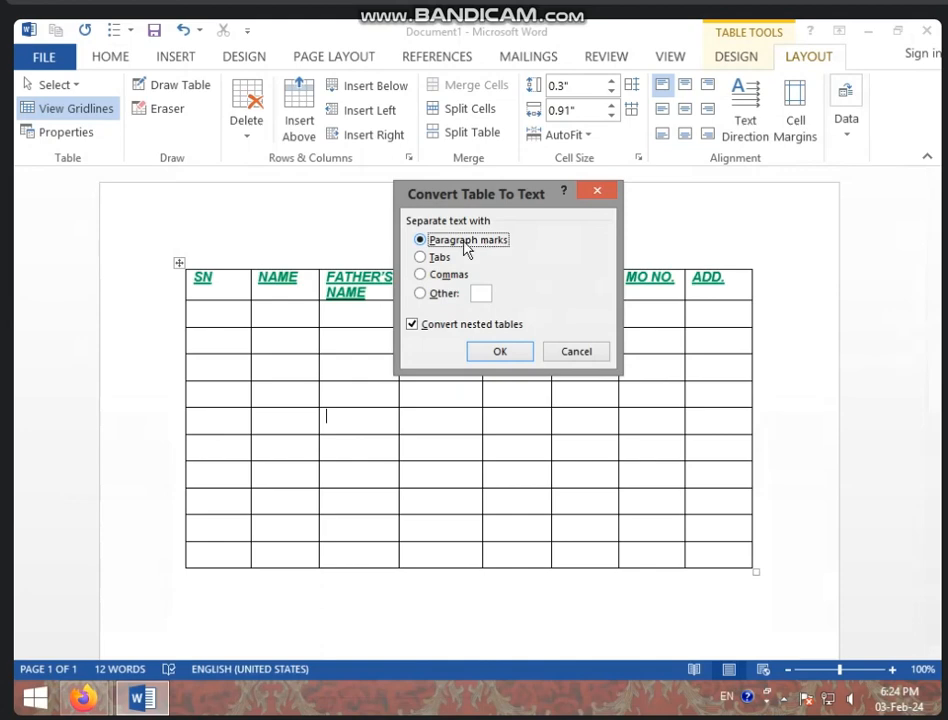
{"action": "left_click", "coordinate": [510, 358]}
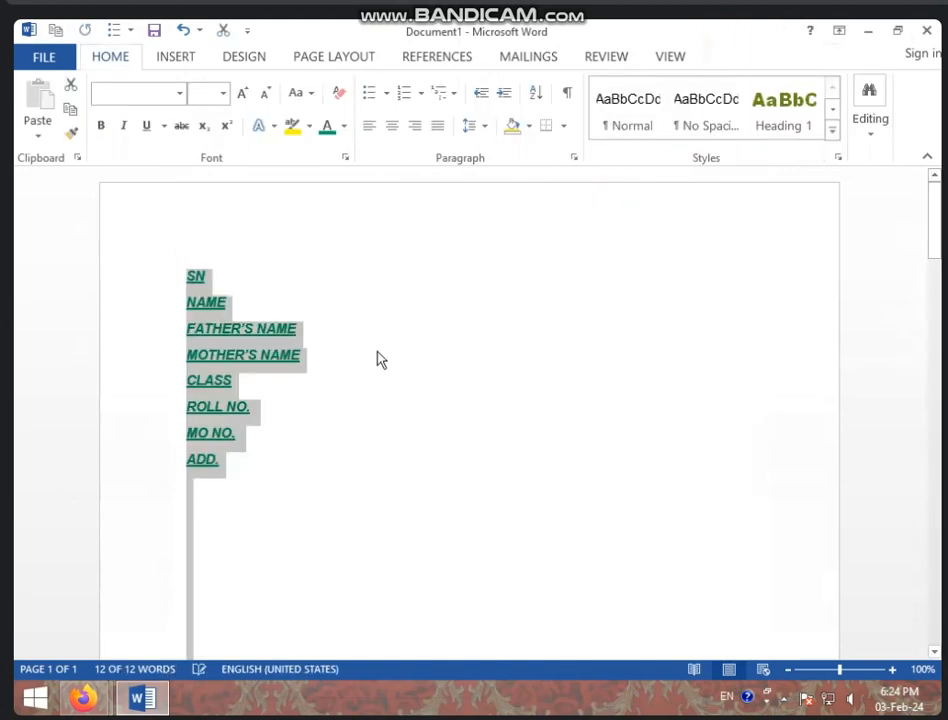
{"action": "left_click", "coordinate": [376, 360]}
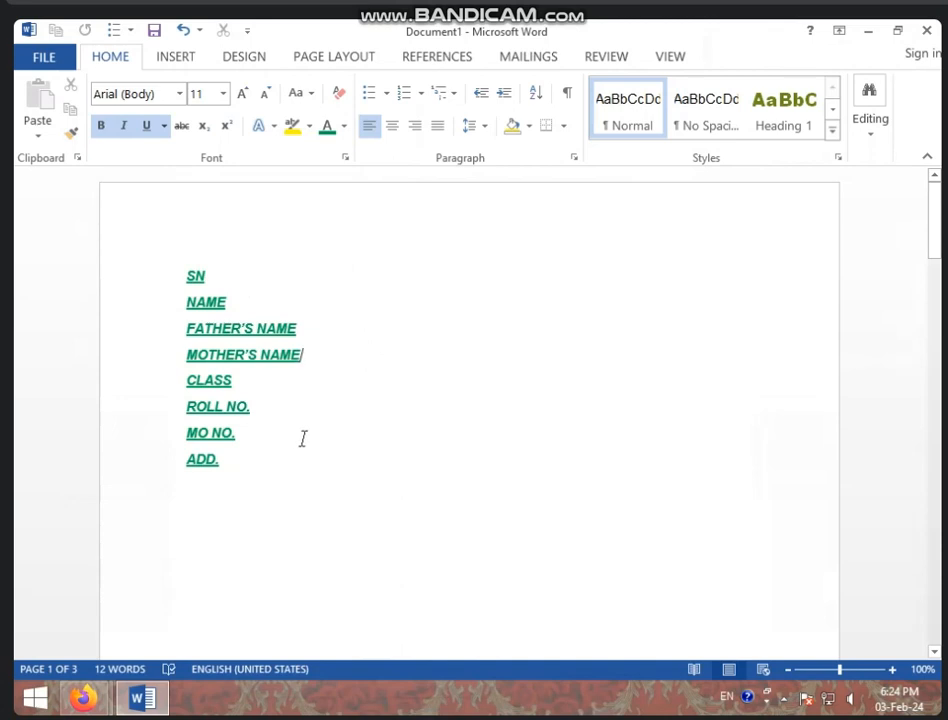
{"action": "key", "text": "ctrl+z"}
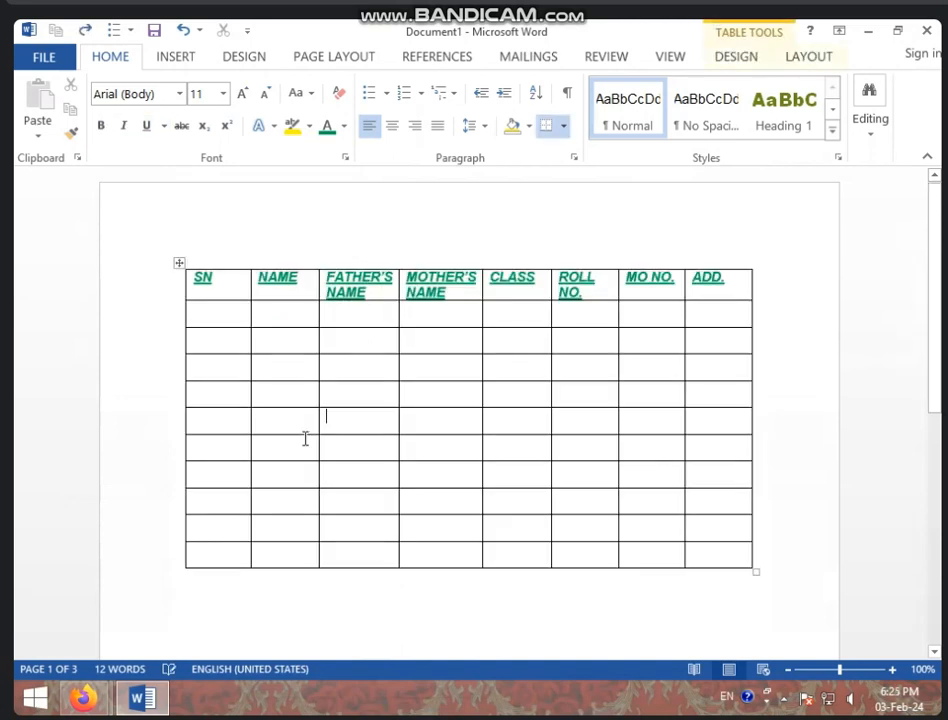
- Convert the table to text separated by tabs, and undo the conversion
{"action": "left_click", "coordinate": [807, 60]}
{"action": "left_click", "coordinate": [840, 130]}
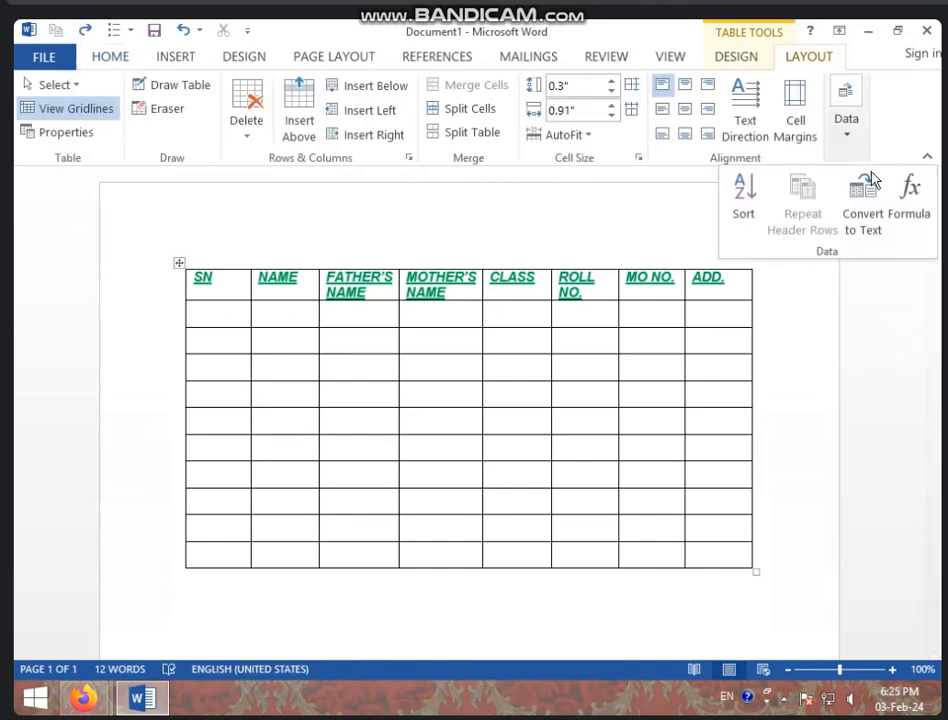
{"action": "left_click", "coordinate": [873, 197]}
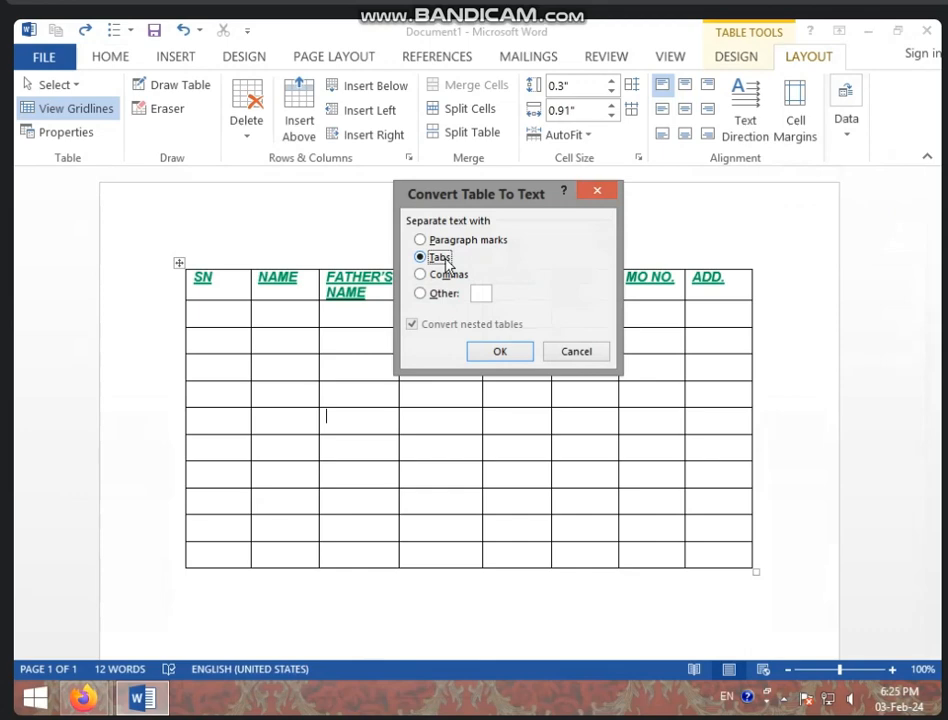
{"action": "left_click", "coordinate": [498, 351]}
{"action": "left_click", "coordinate": [404, 320]}
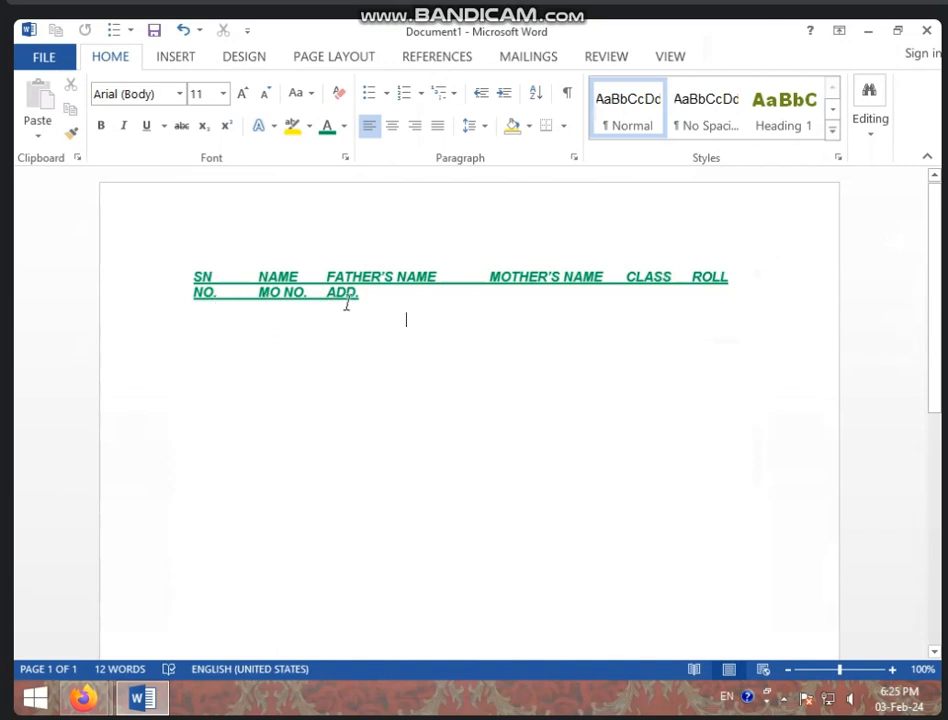
{"action": "key", "text": "ctrl+z"}
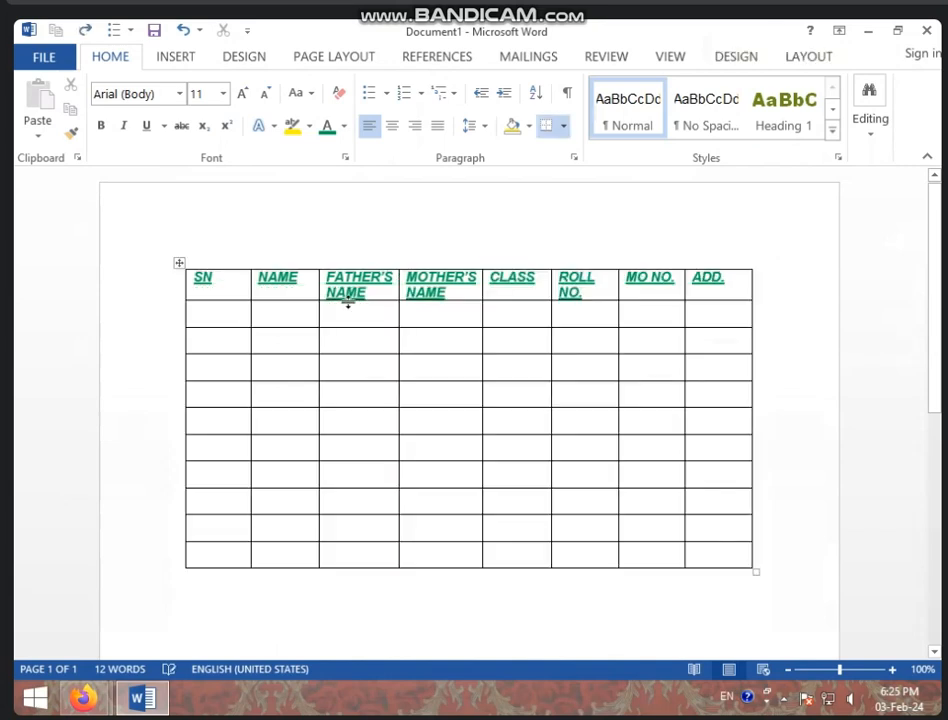
- Convert the table to text with commas as the separator
{"action": "left_click", "coordinate": [808, 58]}
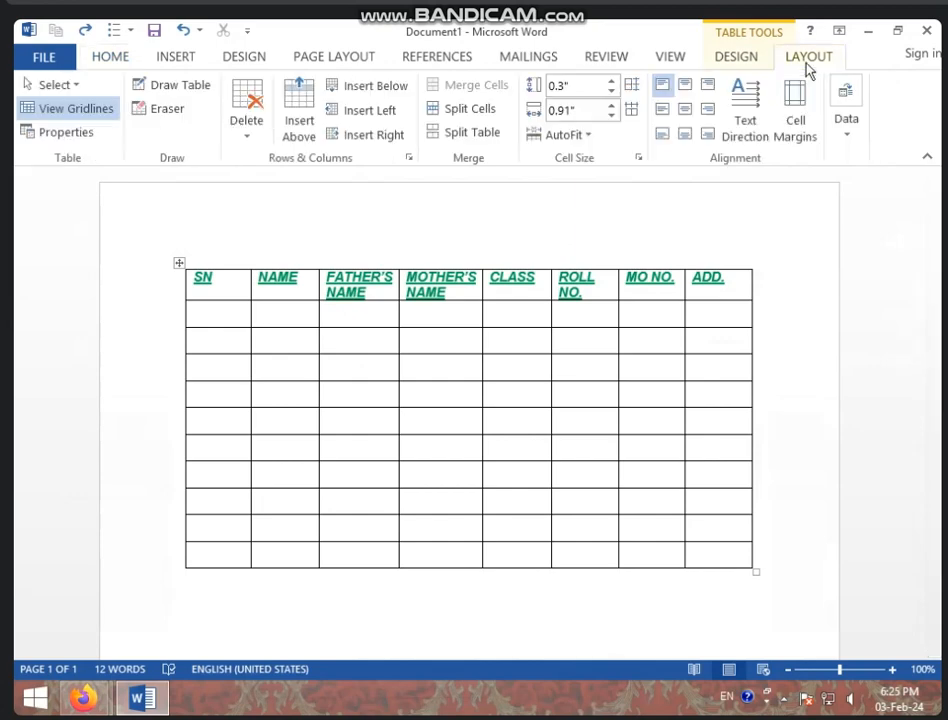
{"action": "left_click", "coordinate": [849, 112]}
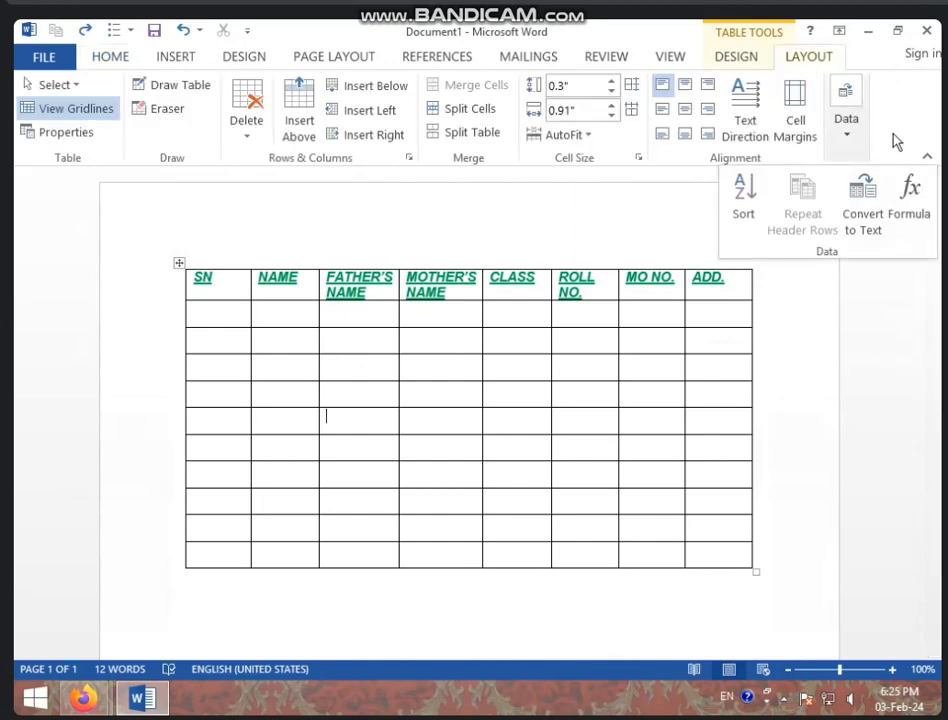
{"action": "left_click", "coordinate": [861, 229]}
{"action": "left_click", "coordinate": [467, 280]}
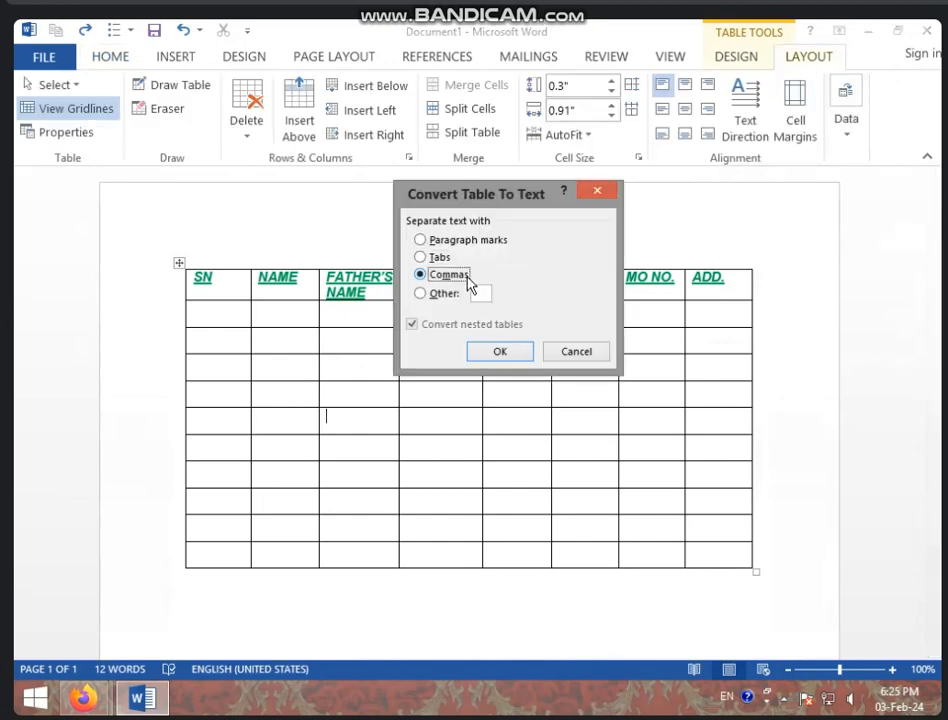
{"action": "left_click", "coordinate": [508, 355]}
{"action": "left_click", "coordinate": [237, 304]}
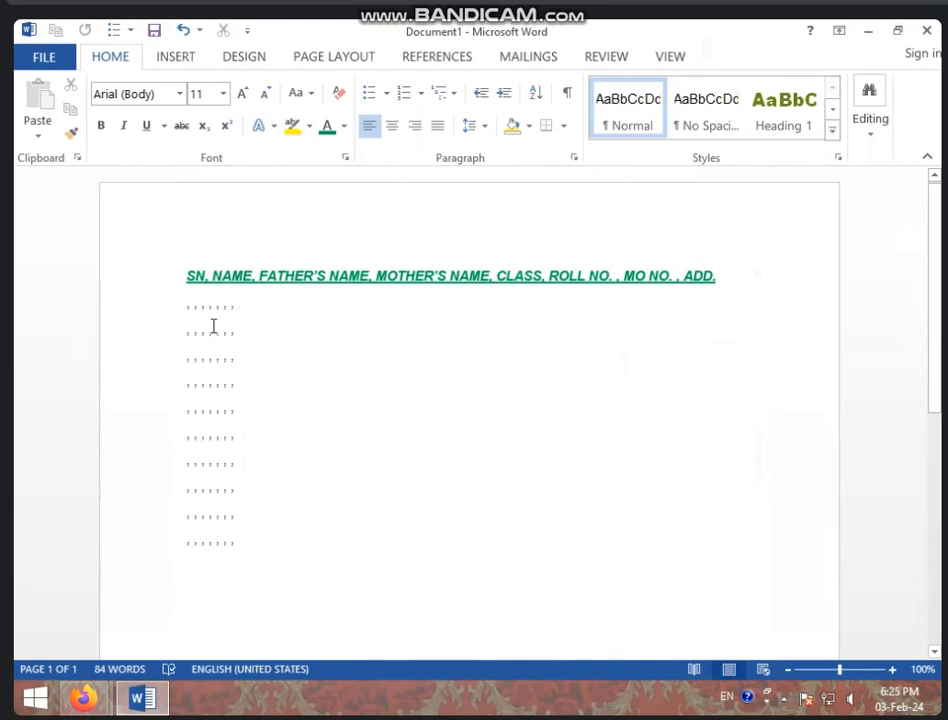
- Insert the sample text FFGG and GF between the commas below the headings, and undo both entries and the comma conversion
{"action": "left_click", "coordinate": [191, 305]}
{"action": "type", "text": "FFGG"}
{"action": "left_click", "coordinate": [237, 308]}
{"action": "type", "text": "GFG"}
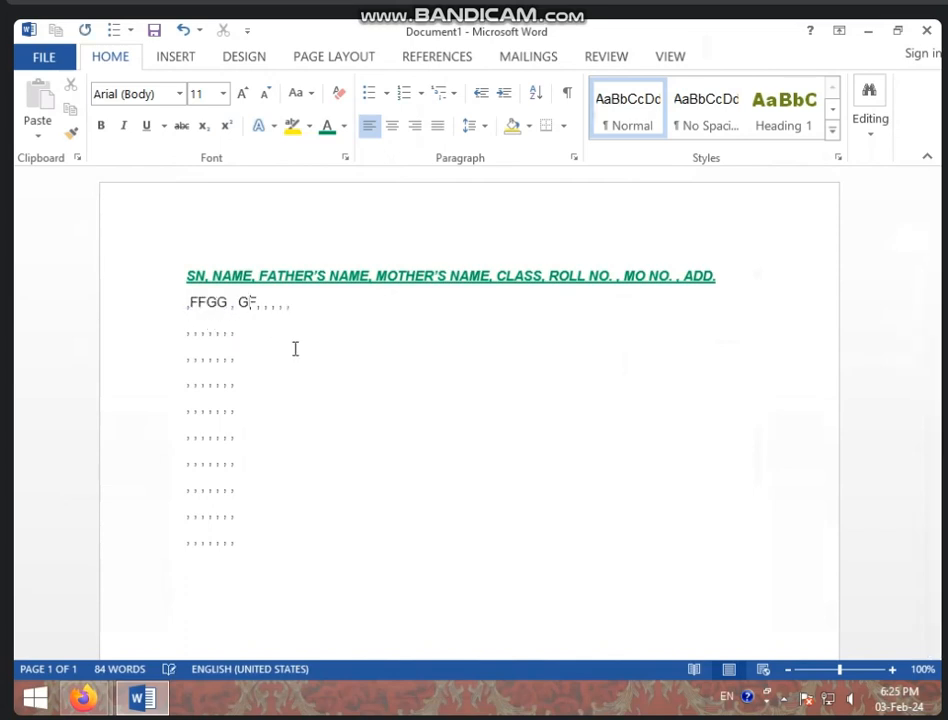
{"action": "key", "text": "ctrl+z"}
{"action": "key", "text": "ctrl+z"}
{"action": "key", "text": "ctrl+z"}
{"action": "key", "text": "ctrl+z"}
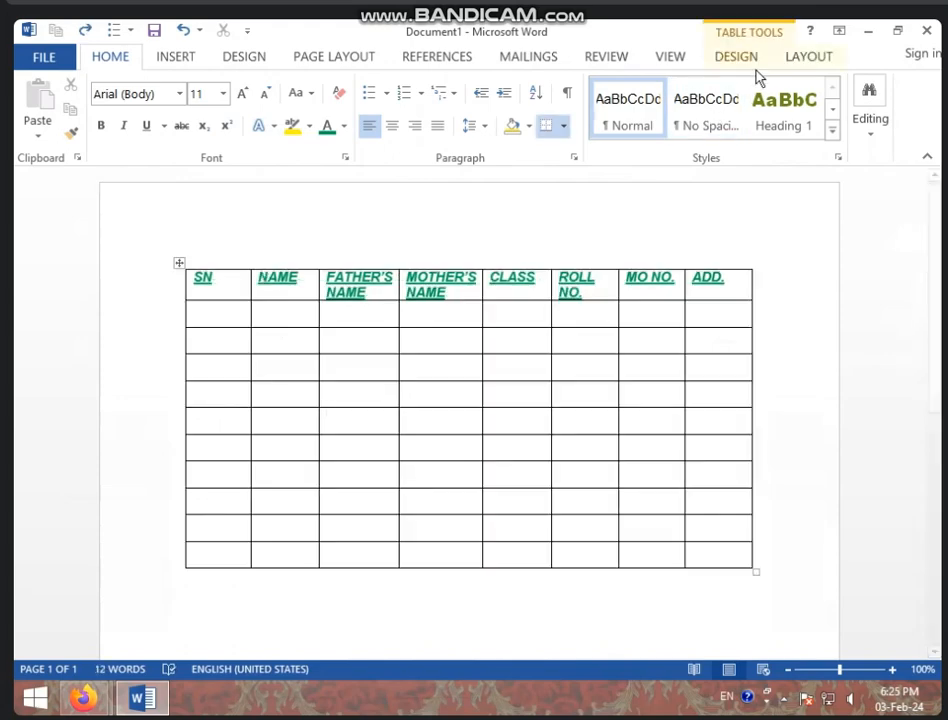
- Convert the table to text with a hyphen as the custom separator, and undo the conversion
{"action": "left_click", "coordinate": [808, 56]}
{"action": "left_click", "coordinate": [855, 138]}
{"action": "left_click", "coordinate": [857, 192]}
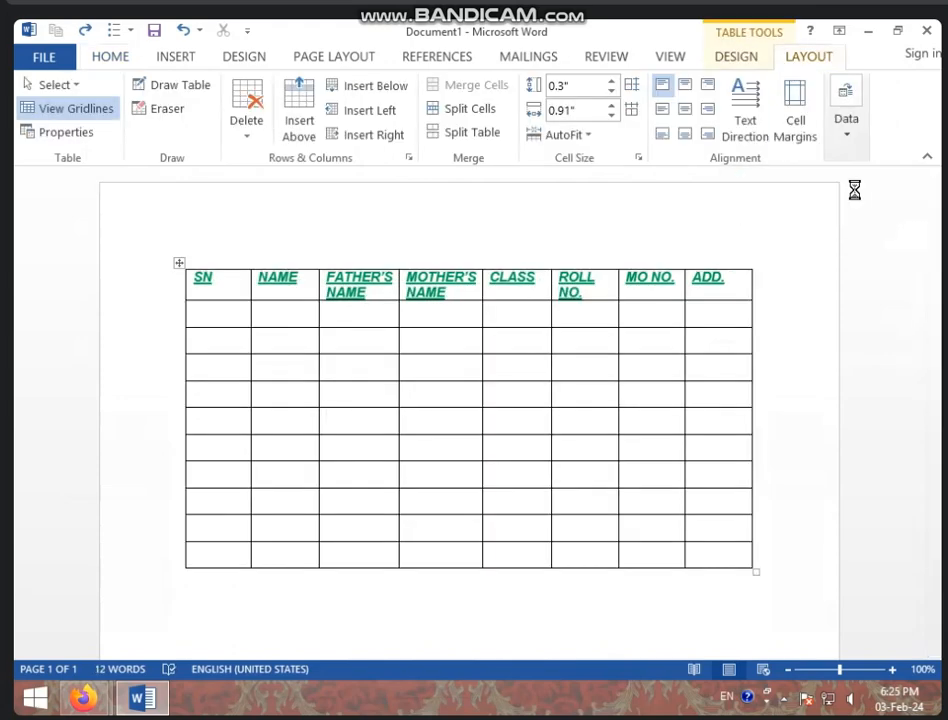
{"action": "left_click", "coordinate": [450, 294]}
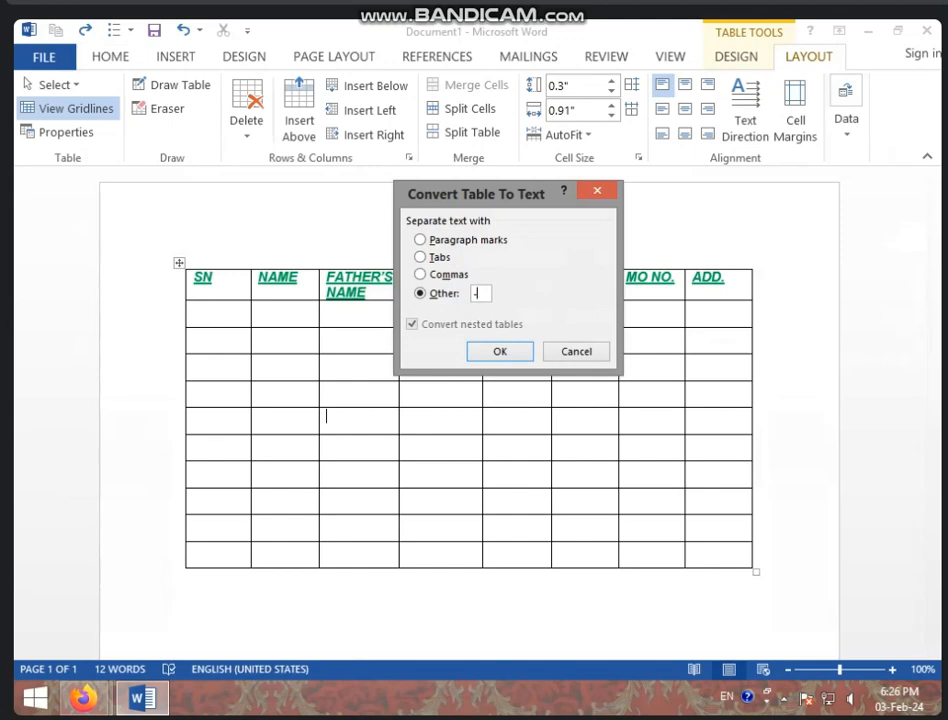
{"action": "left_click", "coordinate": [499, 351]}
{"action": "left_click", "coordinate": [362, 368]}
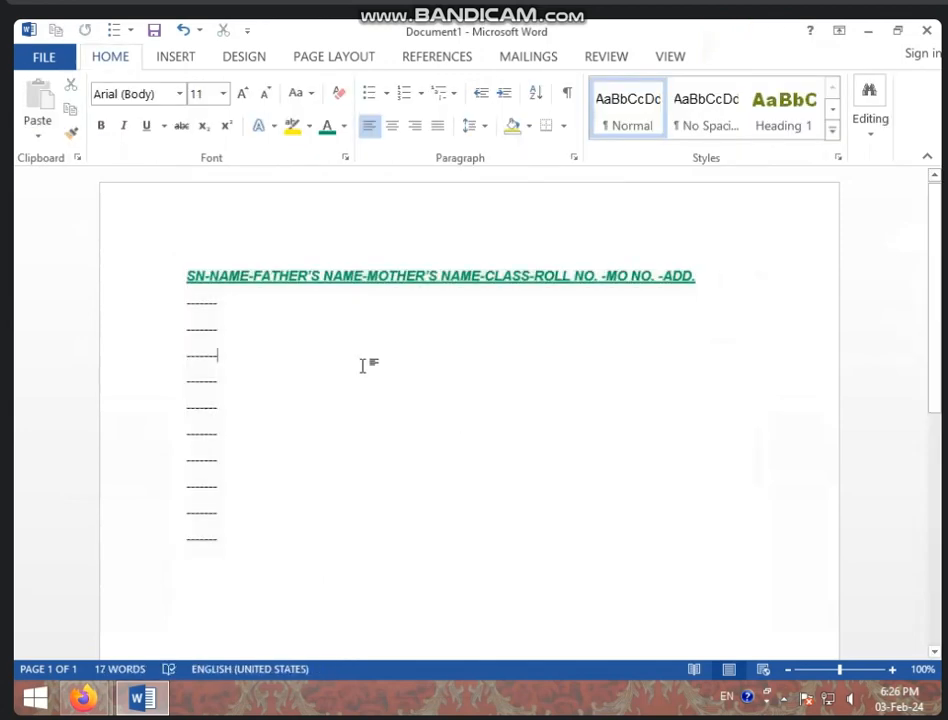
{"action": "scroll", "coordinate": [362, 366], "scroll_direction": "up", "scroll_amount": 3}
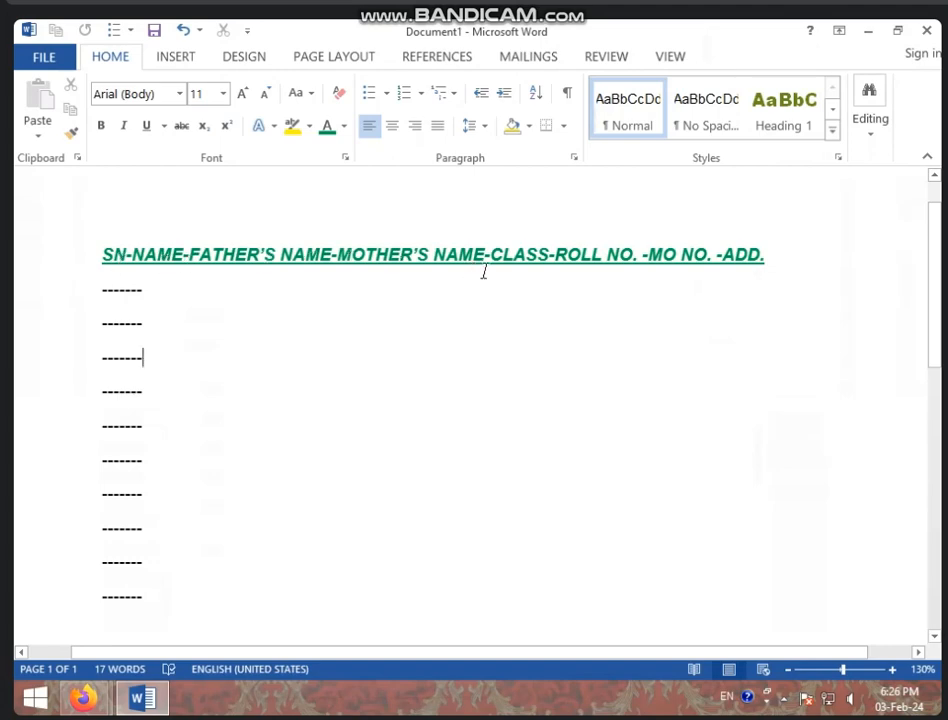
{"action": "key", "text": "ctrl+z"}
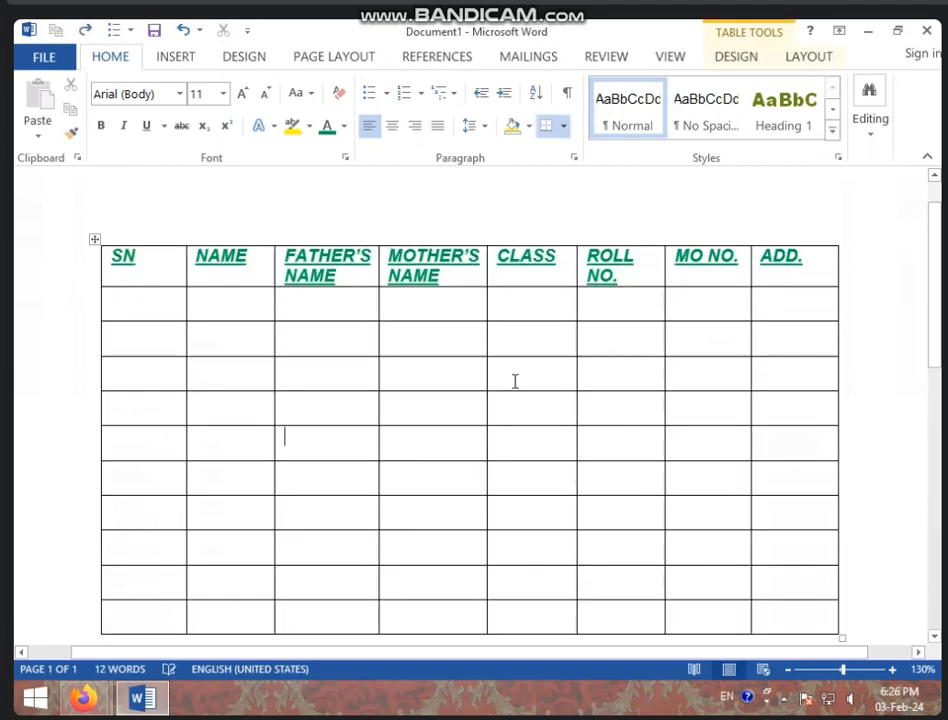
- Review the separator options for converting the table to text without applying them, and read the Formula command's description
{"action": "left_click", "coordinate": [812, 57]}
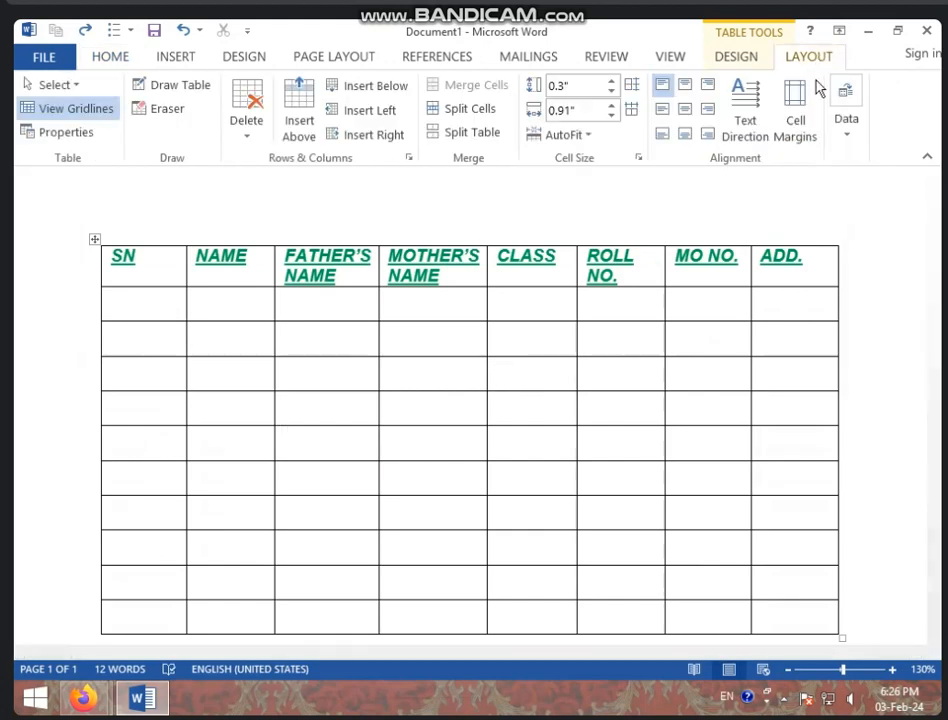
{"action": "left_click", "coordinate": [852, 132]}
{"action": "left_click", "coordinate": [866, 208]}
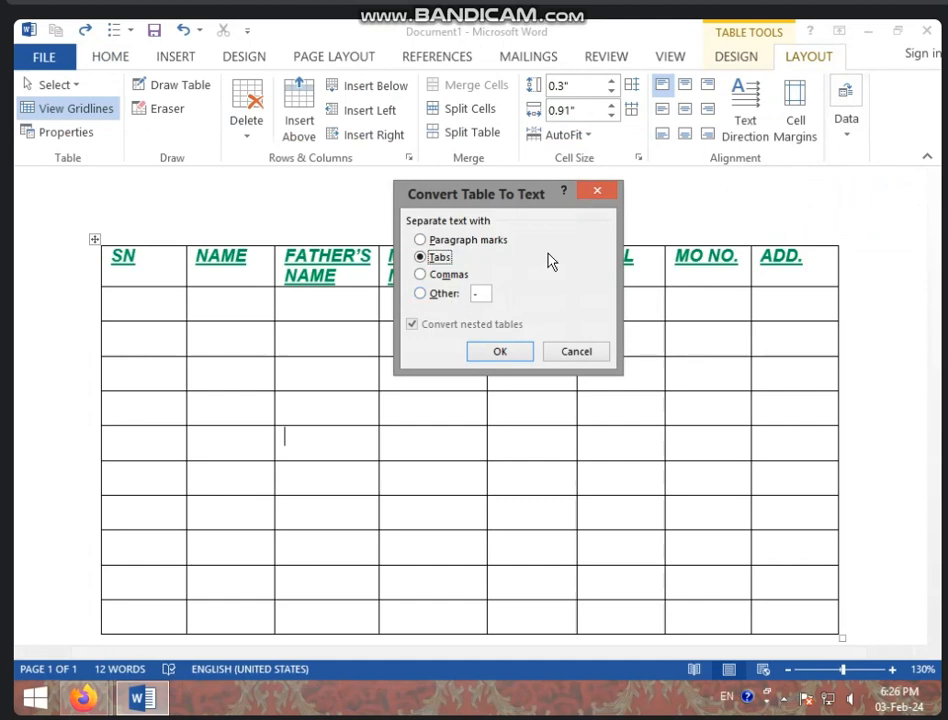
{"action": "left_click", "coordinate": [597, 192]}
{"action": "scroll", "coordinate": [533, 345], "scroll_direction": "down", "scroll_amount": 3}
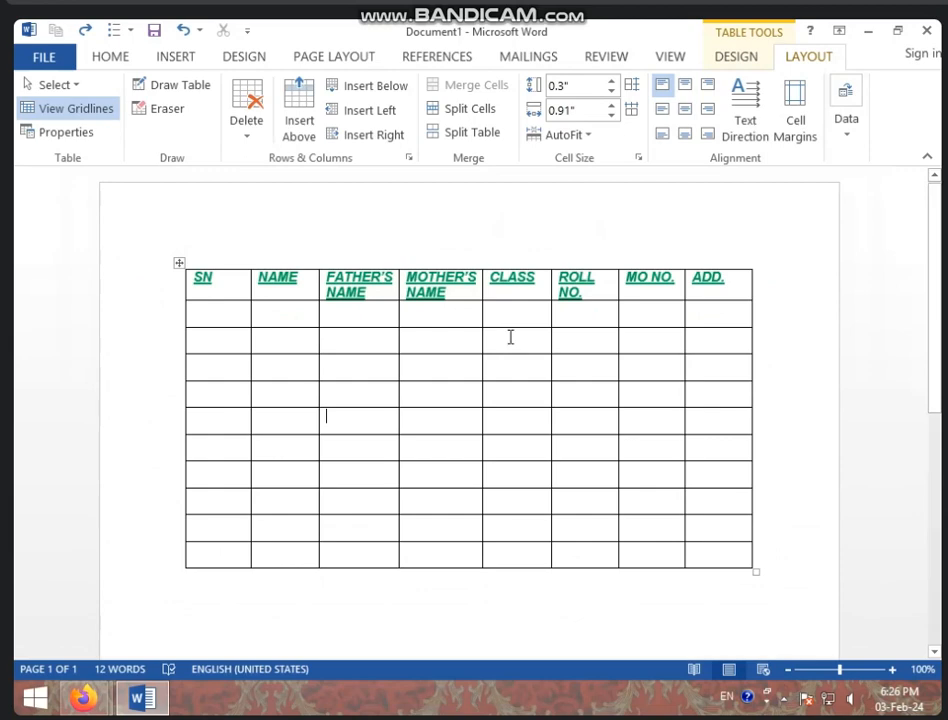
{"action": "left_click", "coordinate": [851, 136]}
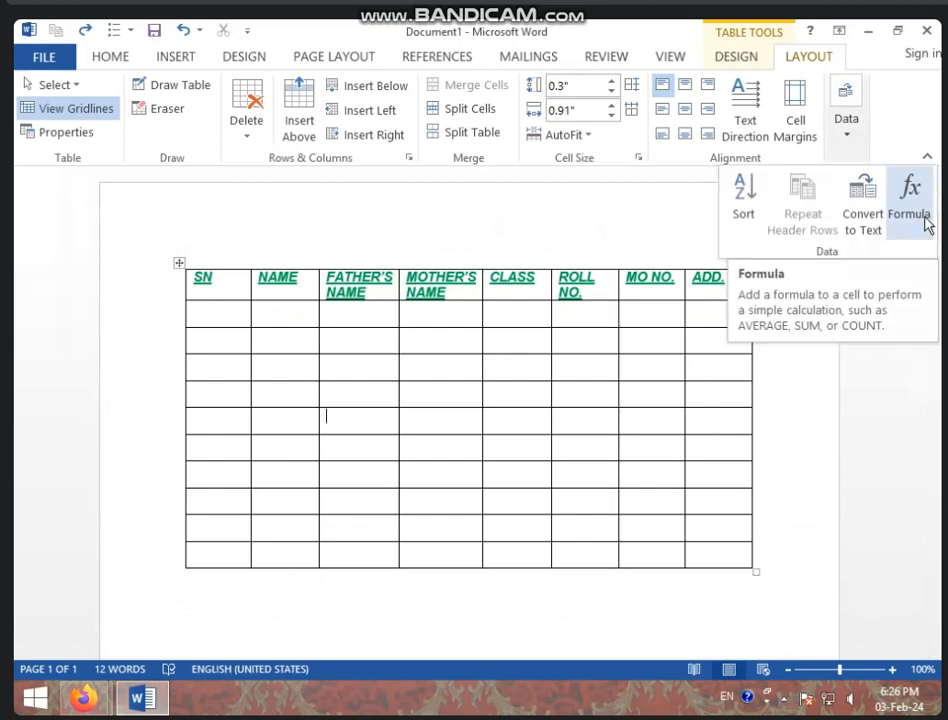
- Enter 50 in the SN cell and 60 in the NAME cell of the fourth row below the headings
{"action": "left_click", "coordinate": [213, 394]}
{"action": "left_click", "coordinate": [214, 390]}
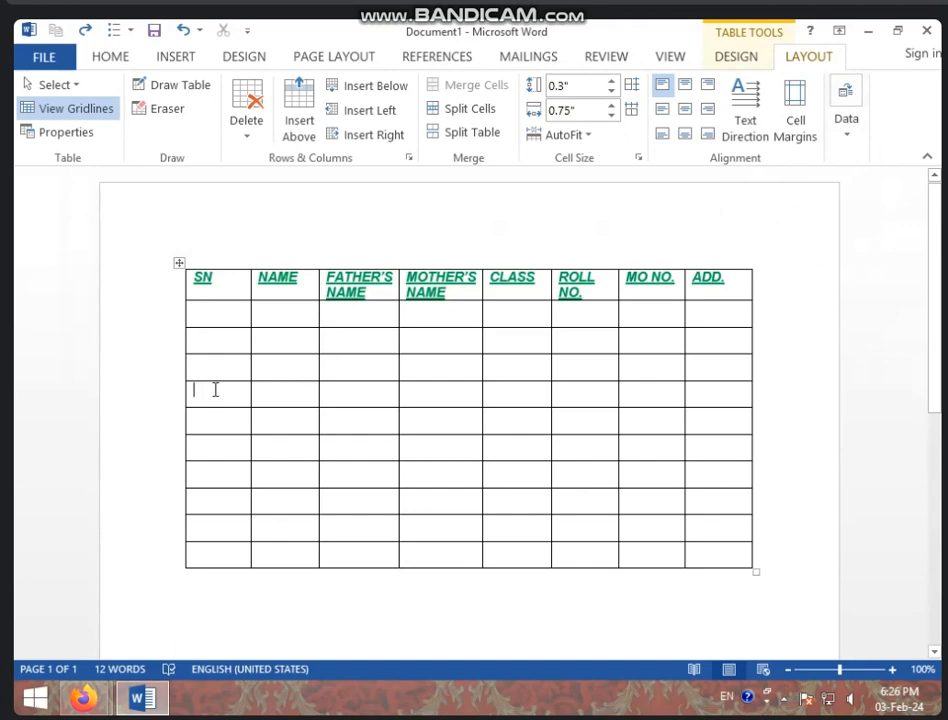
{"action": "type", "text": "50"}
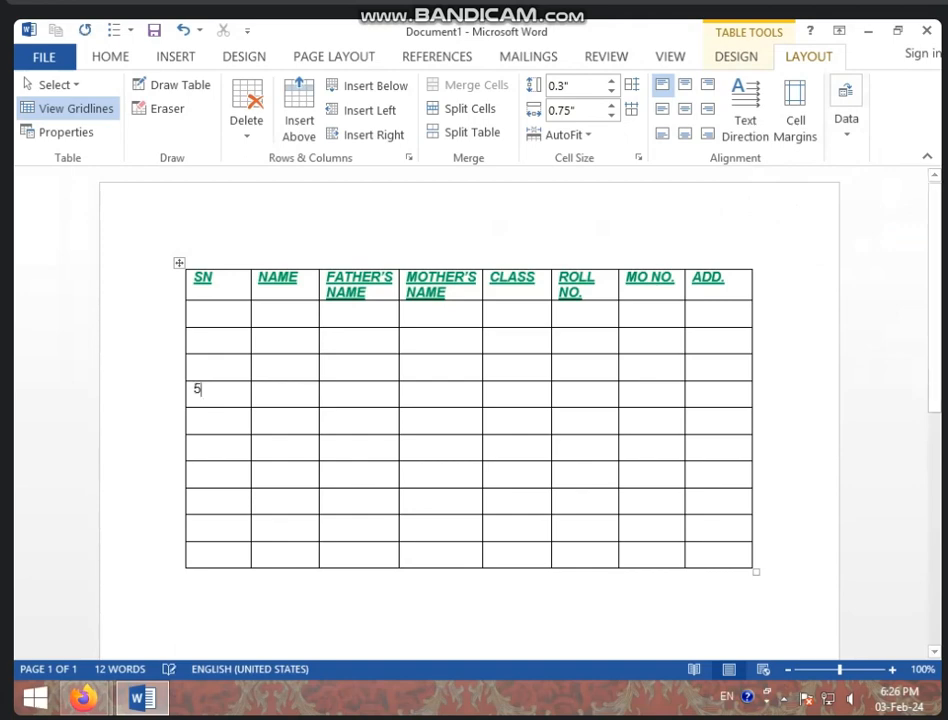
{"action": "left_click", "coordinate": [273, 394]}
{"action": "type", "text": "60"}
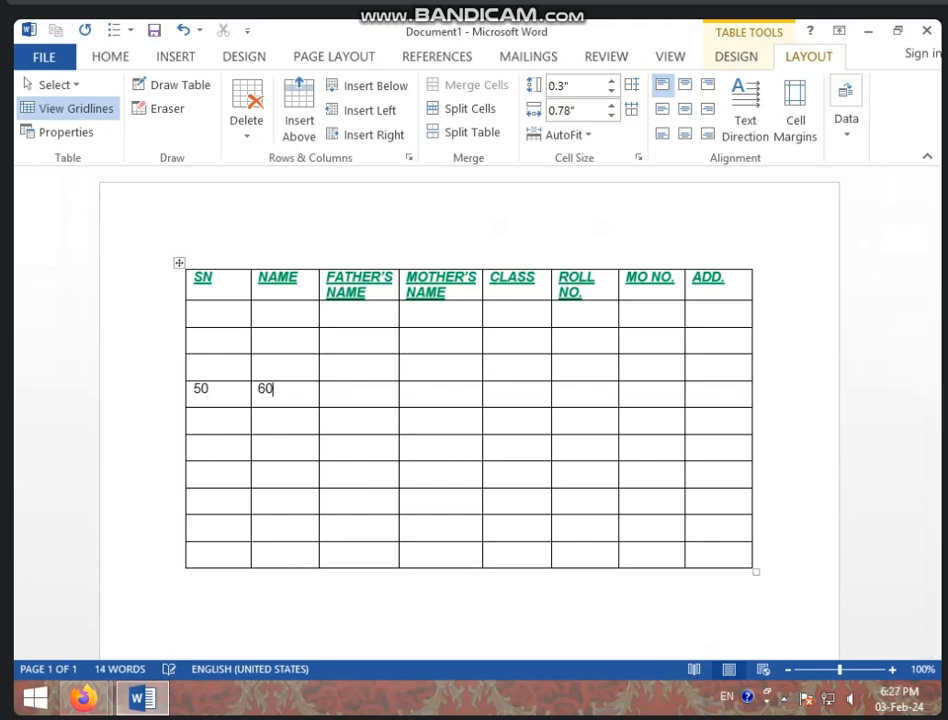
- Add the formula =SUM(LEFT) to the FATHER'S NAME cell in the row containing 50 and 60
{"action": "left_click", "coordinate": [345, 392]}
{"action": "left_click", "coordinate": [847, 142]}
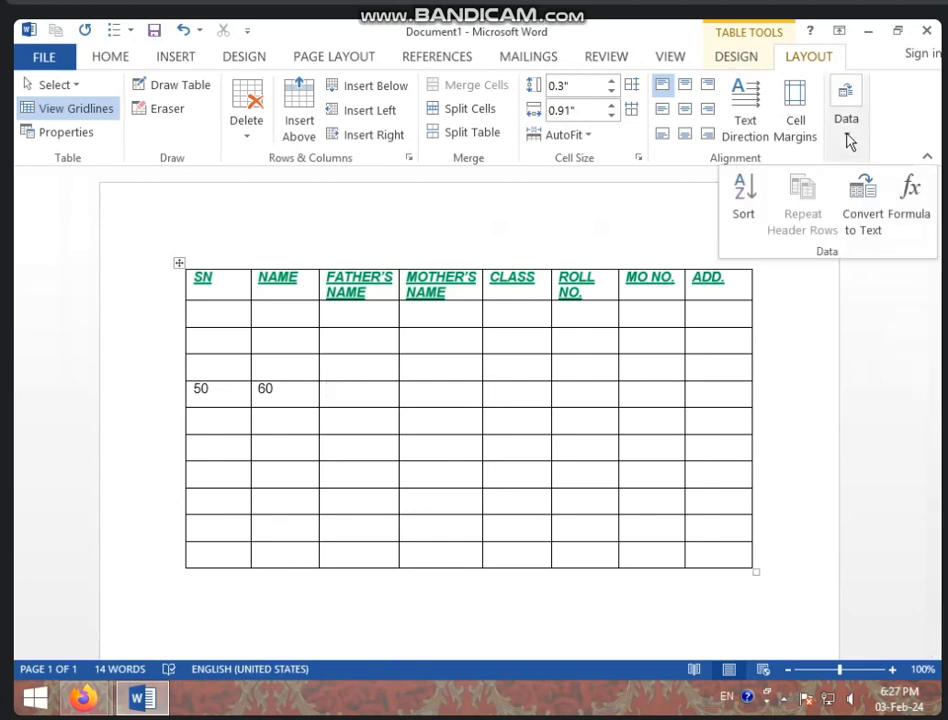
{"action": "left_click", "coordinate": [922, 208]}
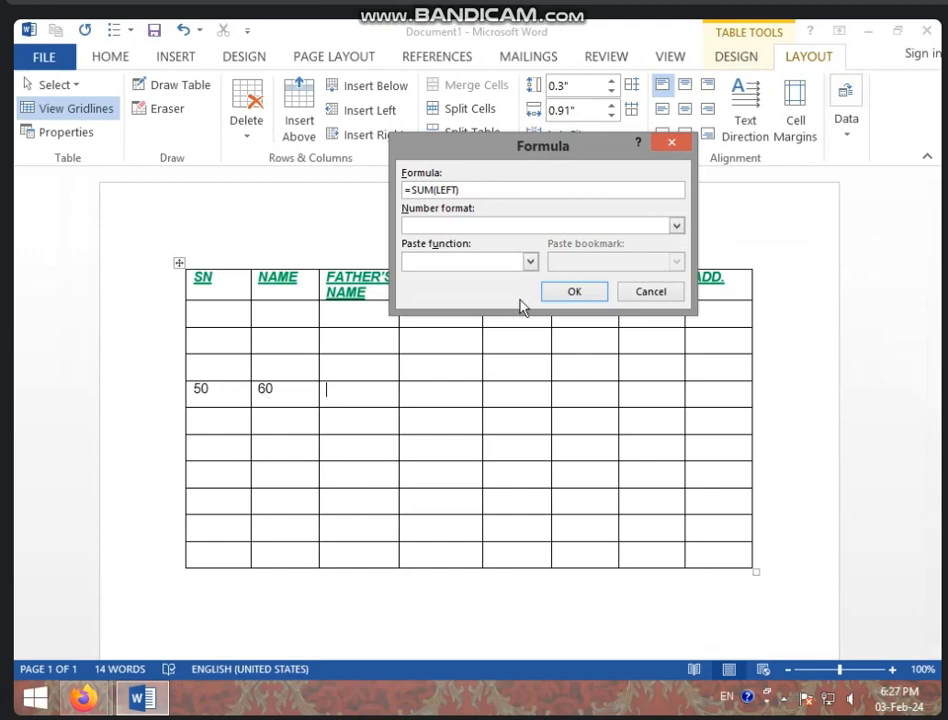
{"action": "left_click", "coordinate": [575, 290]}
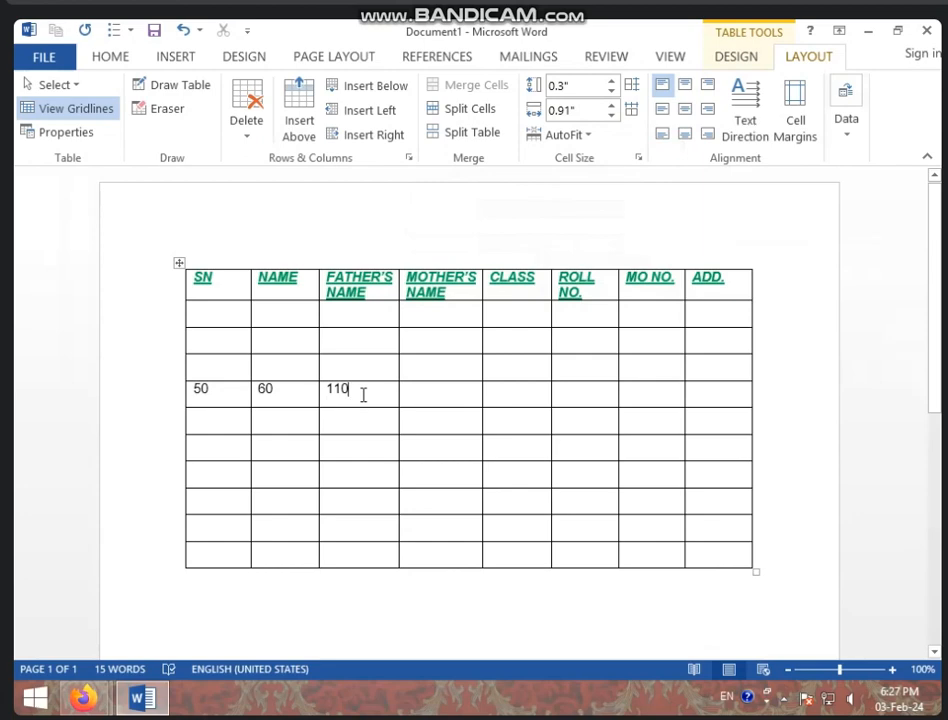
- Enter 30 below 110 in the FATHER'S NAME column, and add the formula =SUM(ABOVE) to the cell beneath it
{"action": "left_click", "coordinate": [362, 431]}
{"action": "type", "text": "30"}
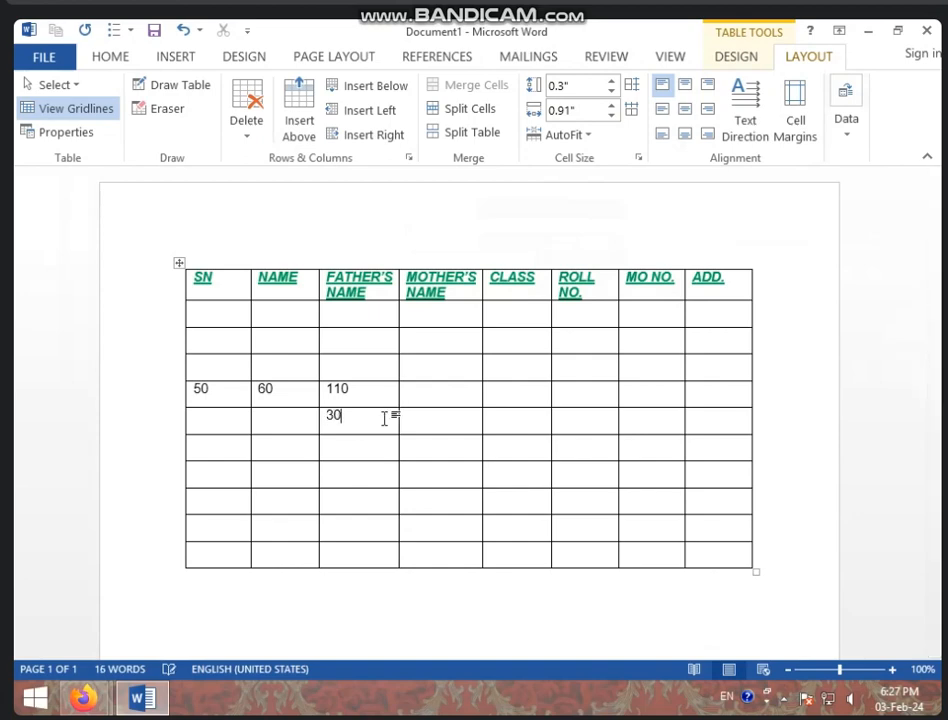
{"action": "left_click", "coordinate": [364, 438]}
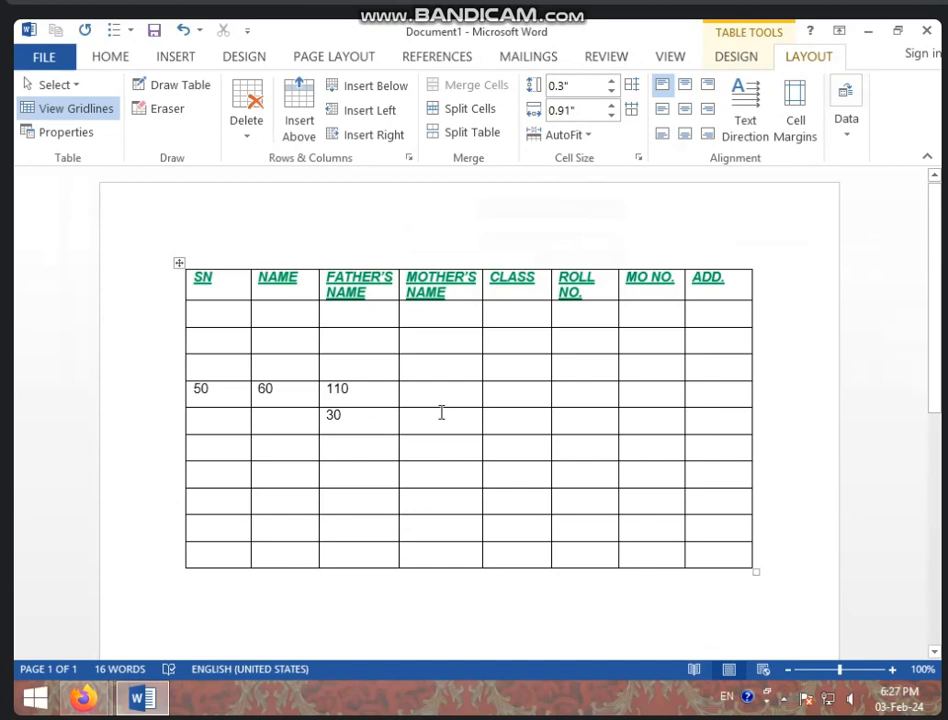
{"action": "left_click", "coordinate": [843, 118]}
{"action": "left_click", "coordinate": [909, 198]}
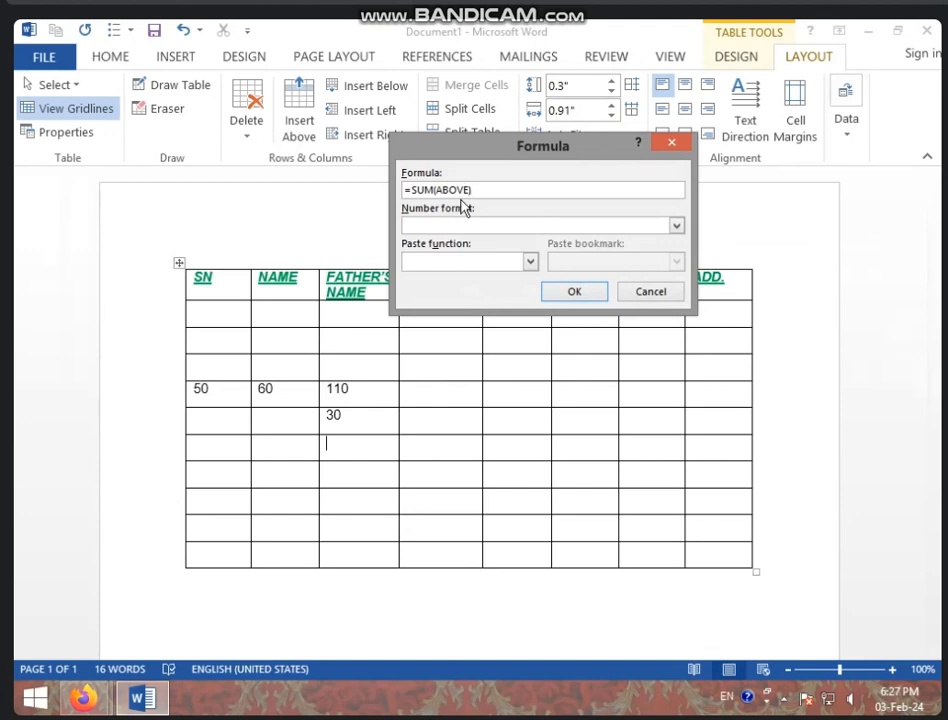
{"action": "left_click", "coordinate": [574, 291]}
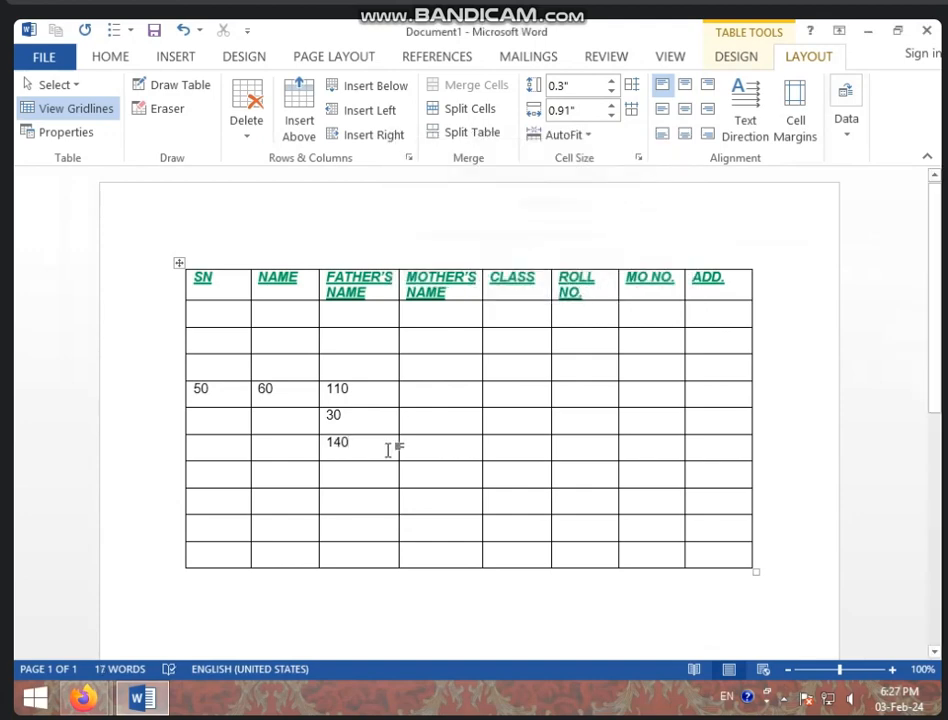
- Start a formula in the MOTHER'S NAME cell beside 110, and reduce its expression to an equals sign
{"action": "left_click", "coordinate": [472, 394]}
{"action": "left_click", "coordinate": [846, 120]}
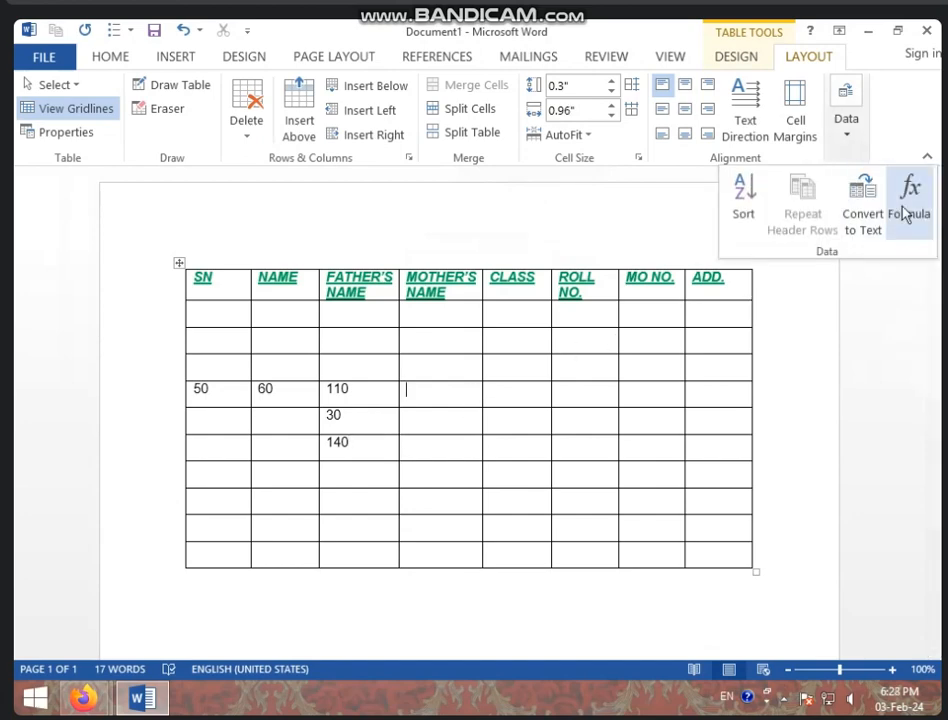
{"action": "left_click", "coordinate": [906, 212]}
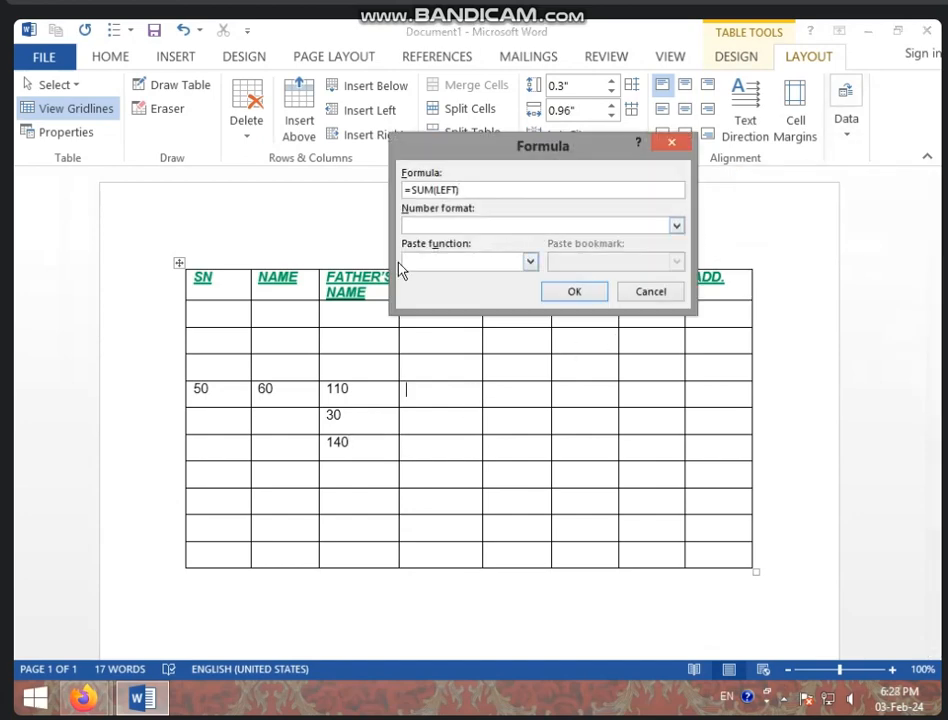
{"action": "left_click", "coordinate": [530, 261]}
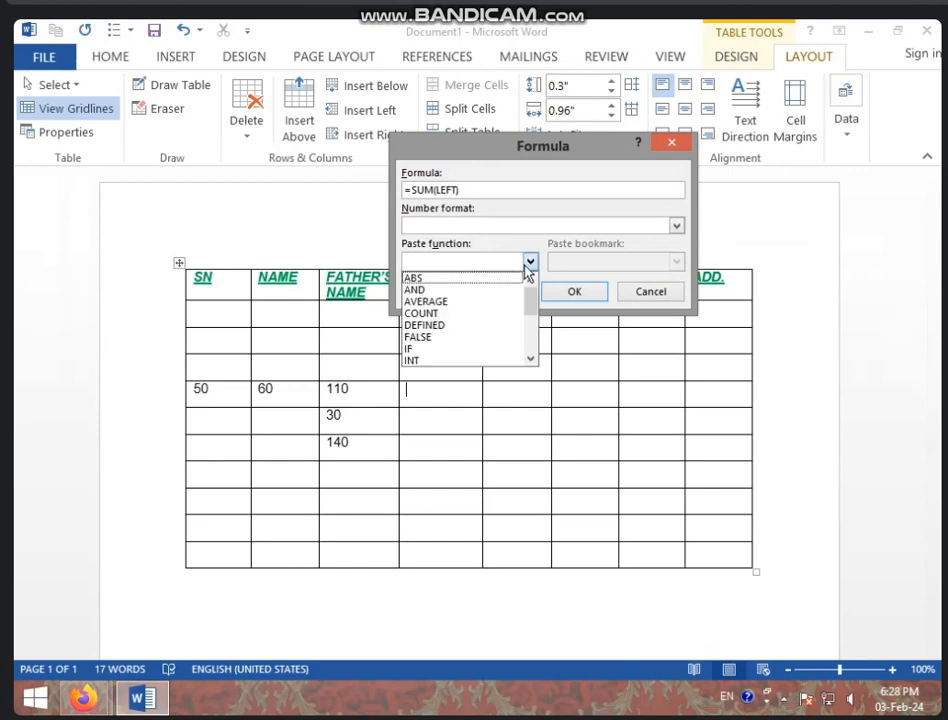
{"action": "left_click", "coordinate": [447, 316]}
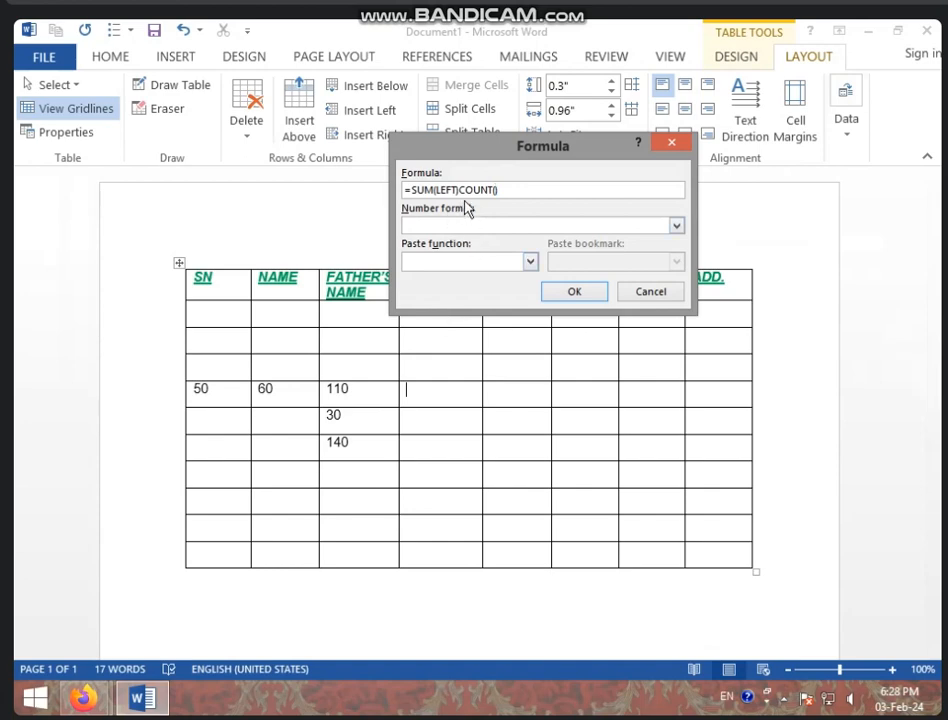
{"action": "double_click", "coordinate": [522, 190]}
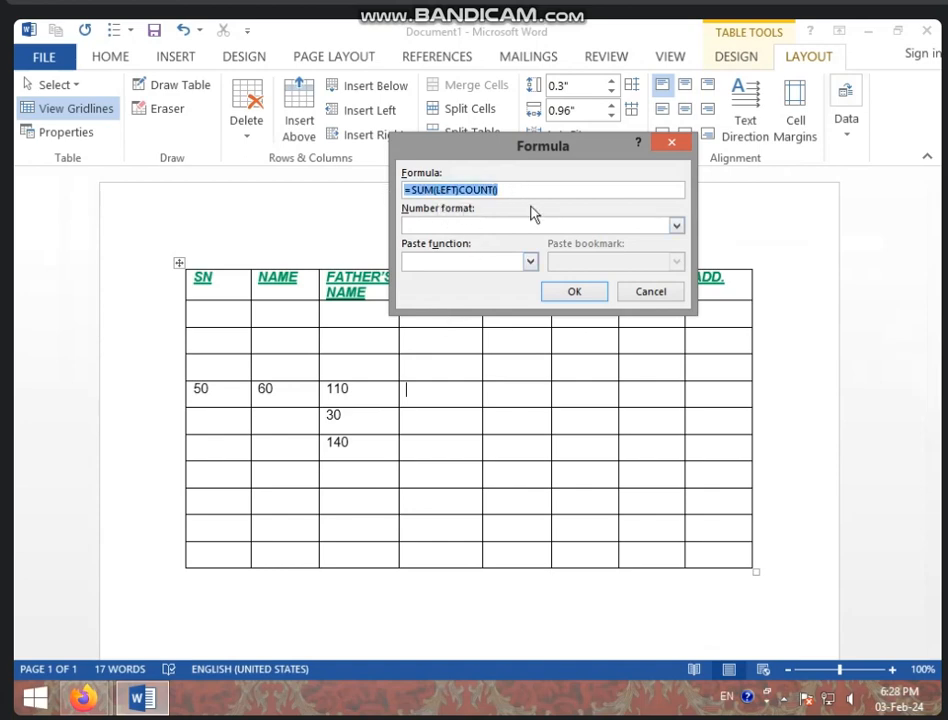
{"action": "type", "text": "="}
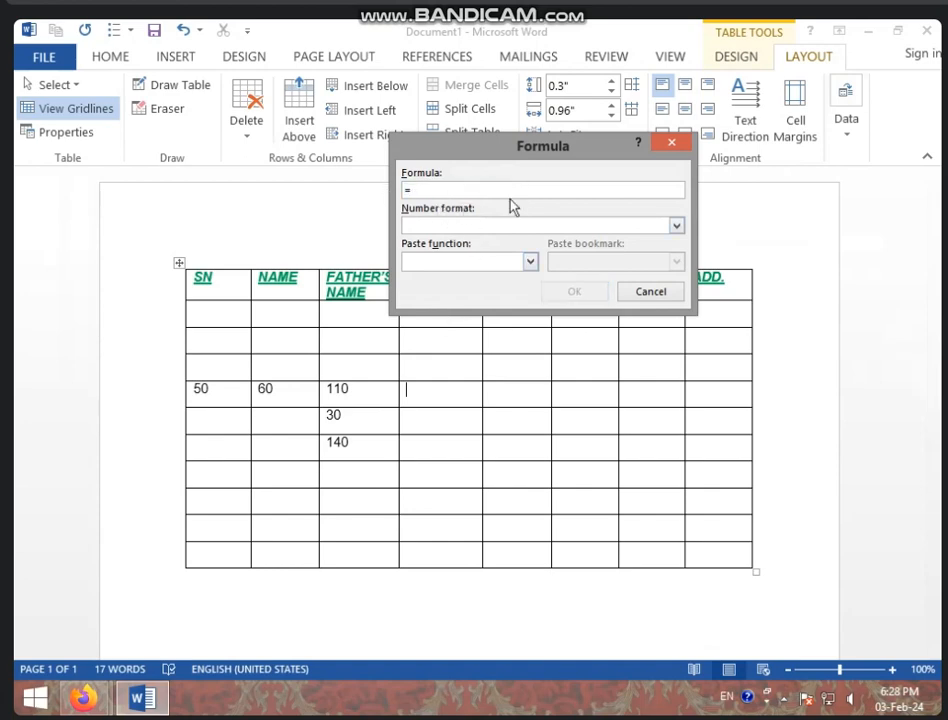
- Complete the expression as =COUNT(LEFT) and insert the formula in the MOTHER'S NAME cell beside 110
{"action": "left_click", "coordinate": [530, 262]}
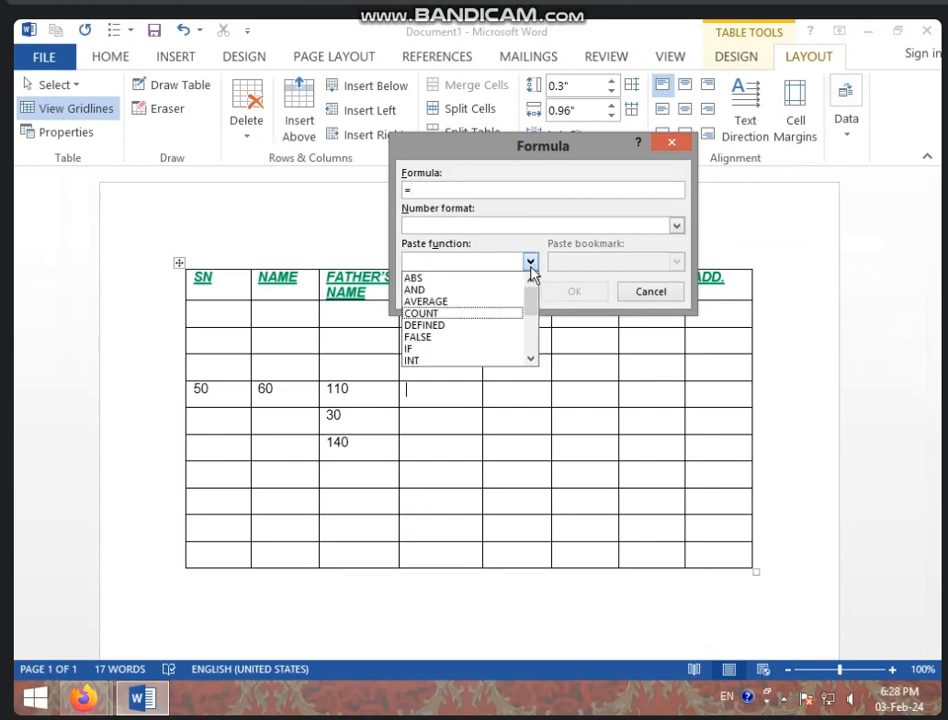
{"action": "left_click", "coordinate": [459, 314]}
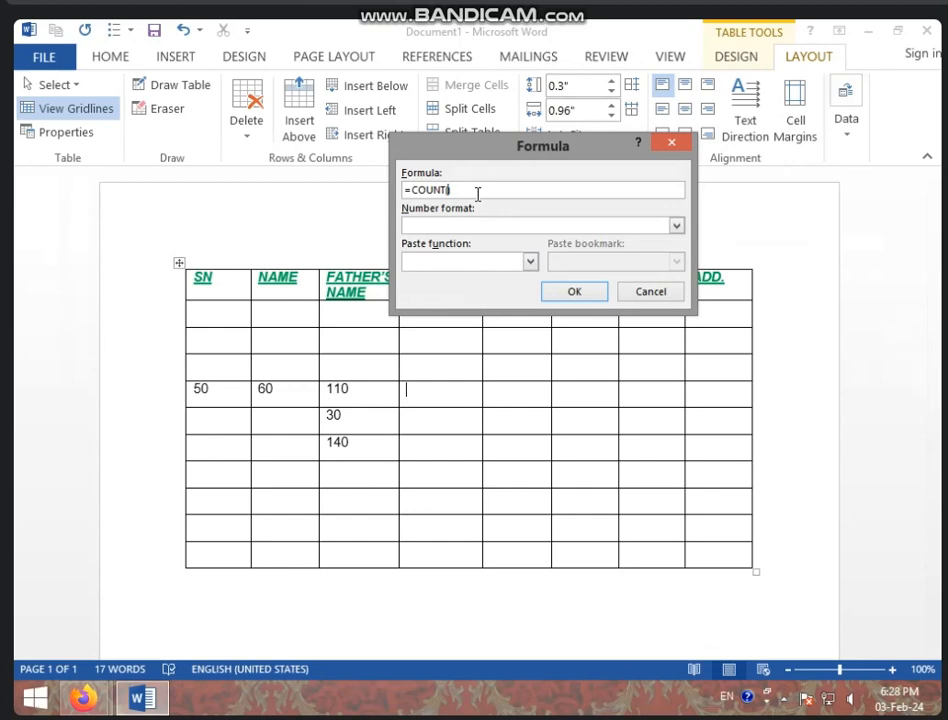
{"action": "type", "text": "FEFT"}
{"action": "key", "text": "BackSpace"}
{"action": "key", "text": "BackSpace"}
{"action": "key", "text": "BackSpace"}
{"action": "key", "text": "BackSpace"}
{"action": "key", "text": "BackSpace"}
{"action": "key", "text": "BackSpace"}
{"action": "type", "text": "LEFT"}
{"action": "left_click", "coordinate": [588, 296]}
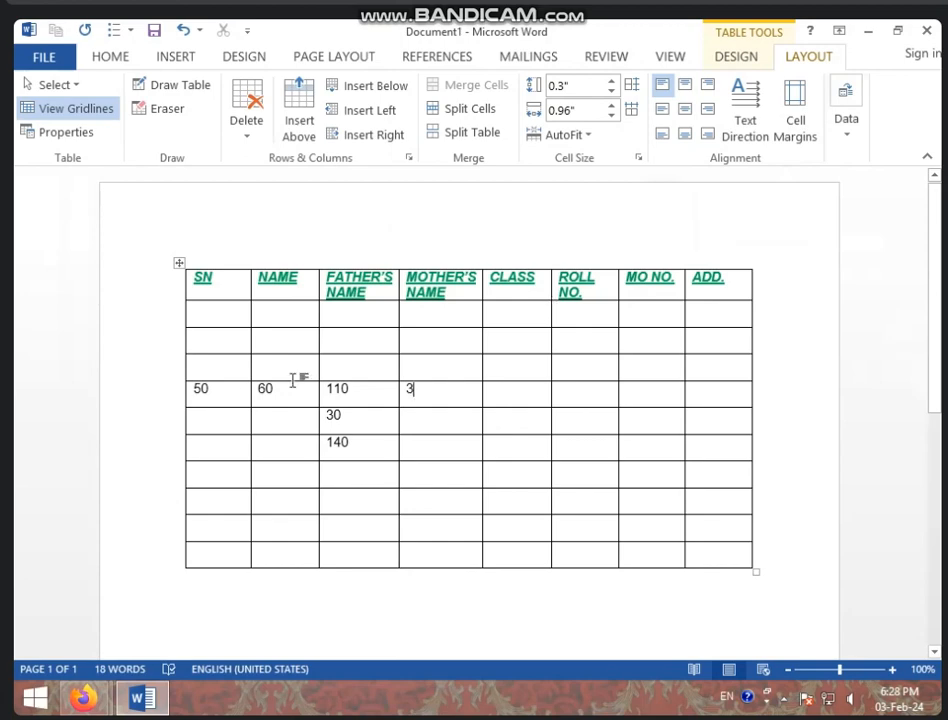
- Clear all numbers below the headings, and enter 10, 20, 20 and 10 in the third to sixth rows of the NAME column
{"action": "left_click_drag", "start_coordinate": [245, 389], "coordinate": [476, 477]}
{"action": "key", "text": "BackSpace"}
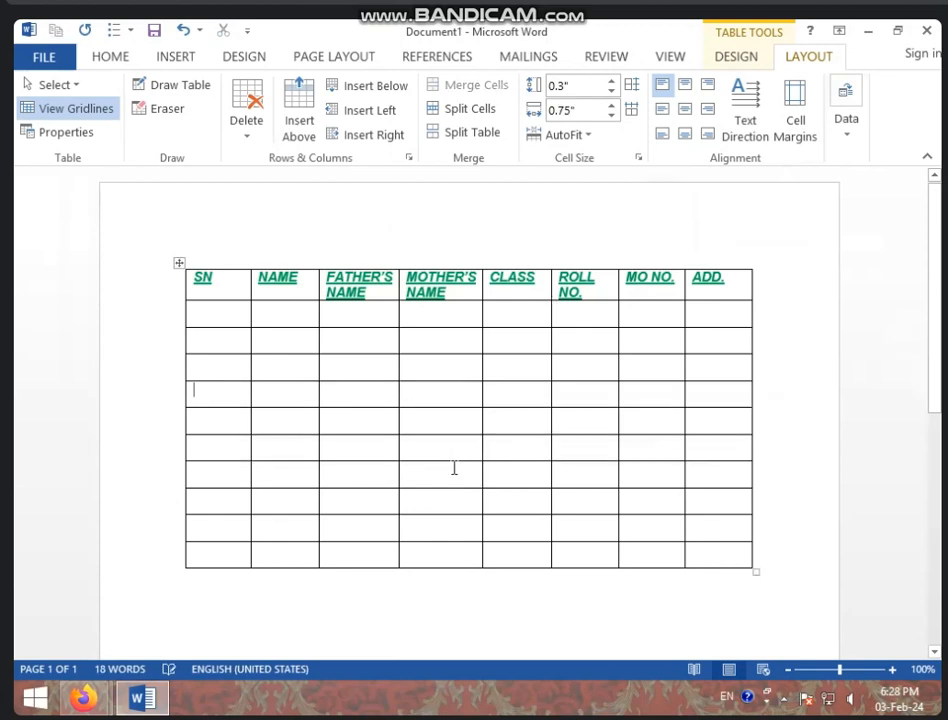
{"action": "left_click", "coordinate": [296, 392]}
{"action": "left_click", "coordinate": [277, 362]}
{"action": "type", "text": "10"}
{"action": "left_click", "coordinate": [302, 389]}
{"action": "type", "text": "20"}
{"action": "left_click", "coordinate": [316, 425]}
{"action": "type", "text": "20"}
{"action": "left_click", "coordinate": [305, 449]}
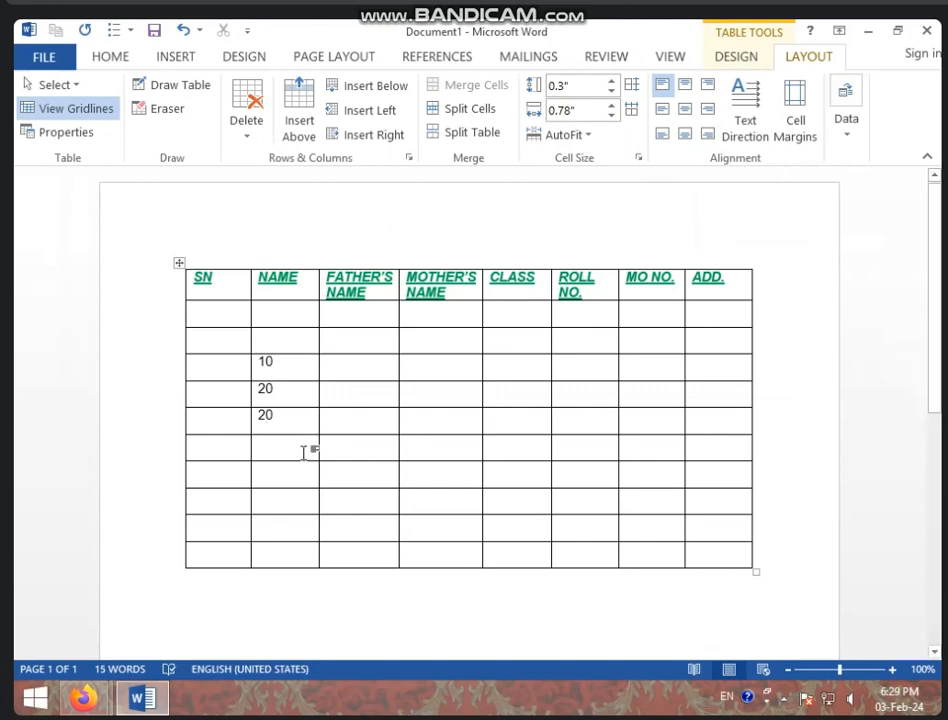
{"action": "type", "text": "10"}
- Add the formula =AVERAGE(ABOVE) to the NAME cell directly below the four entered numbers
{"action": "left_click", "coordinate": [330, 450]}
{"action": "left_click", "coordinate": [313, 467]}
{"action": "left_click", "coordinate": [848, 135]}
{"action": "left_click", "coordinate": [910, 205]}
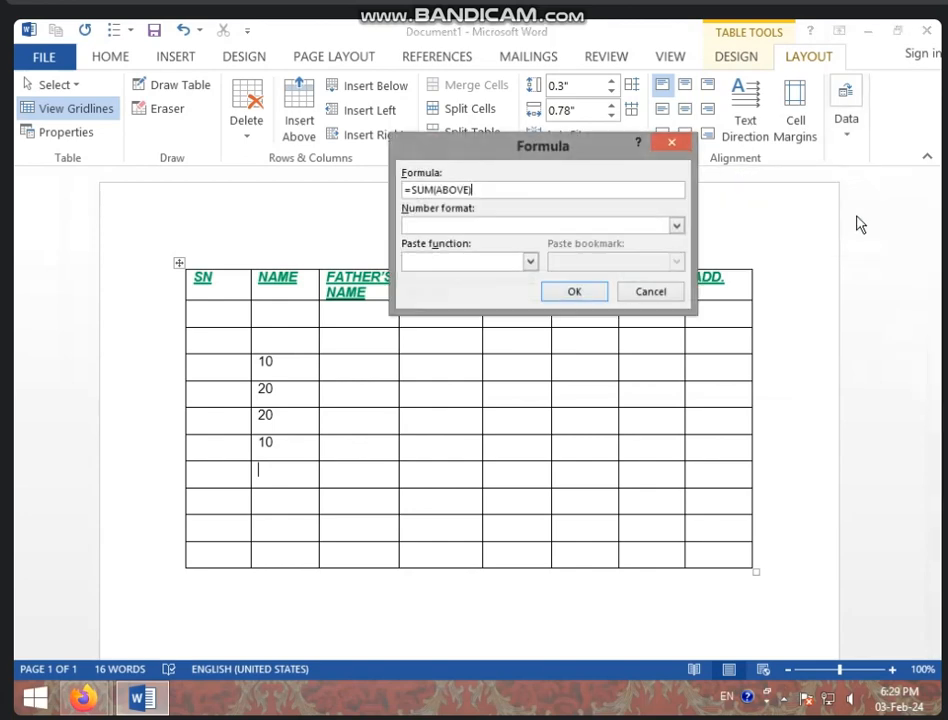
{"action": "left_click_drag", "start_coordinate": [495, 187], "coordinate": [317, 210]}
{"action": "key", "text": "BackSpace"}
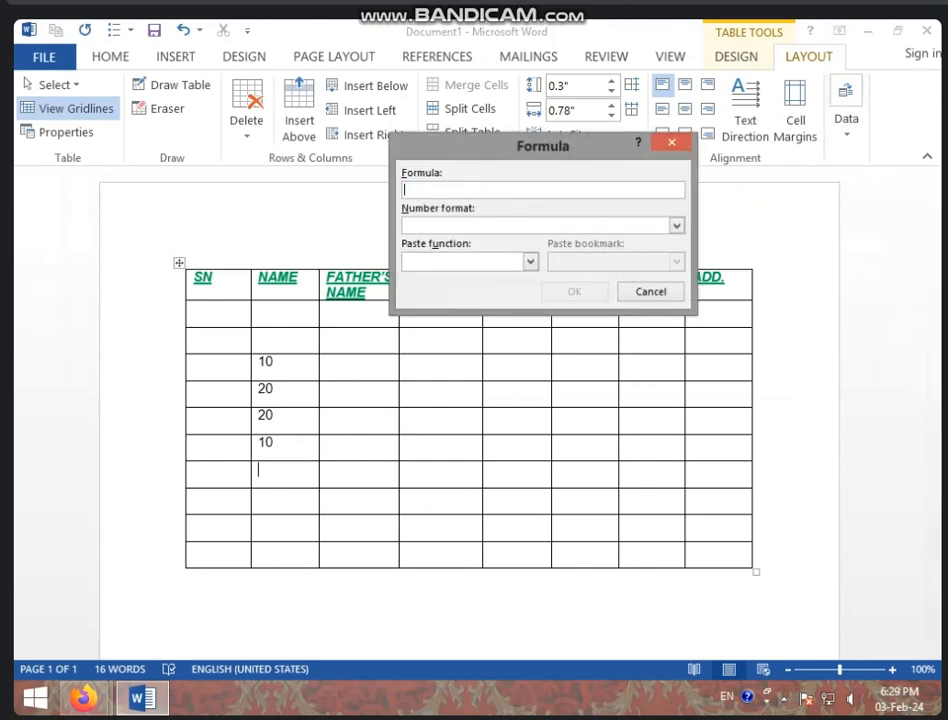
{"action": "type", "text": "="}
{"action": "left_click", "coordinate": [530, 263]}
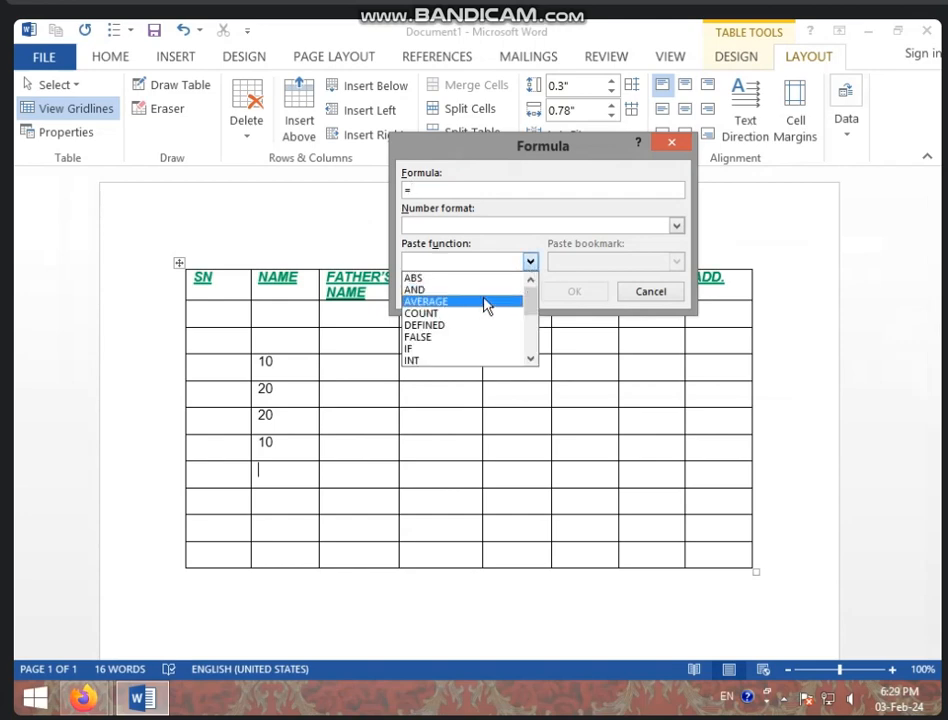
{"action": "left_click", "coordinate": [485, 301]}
{"action": "left_click", "coordinate": [492, 190]}
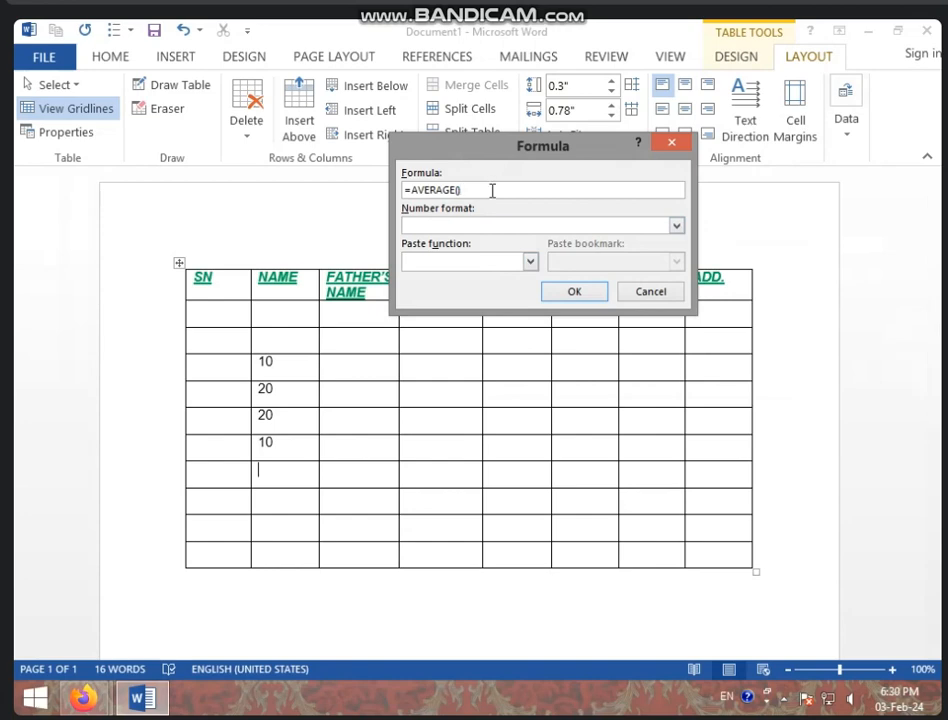
{"action": "key", "text": "BackSpace"}
{"action": "type", "text": "ABOVE)"}
{"action": "left_click", "coordinate": [589, 291]}
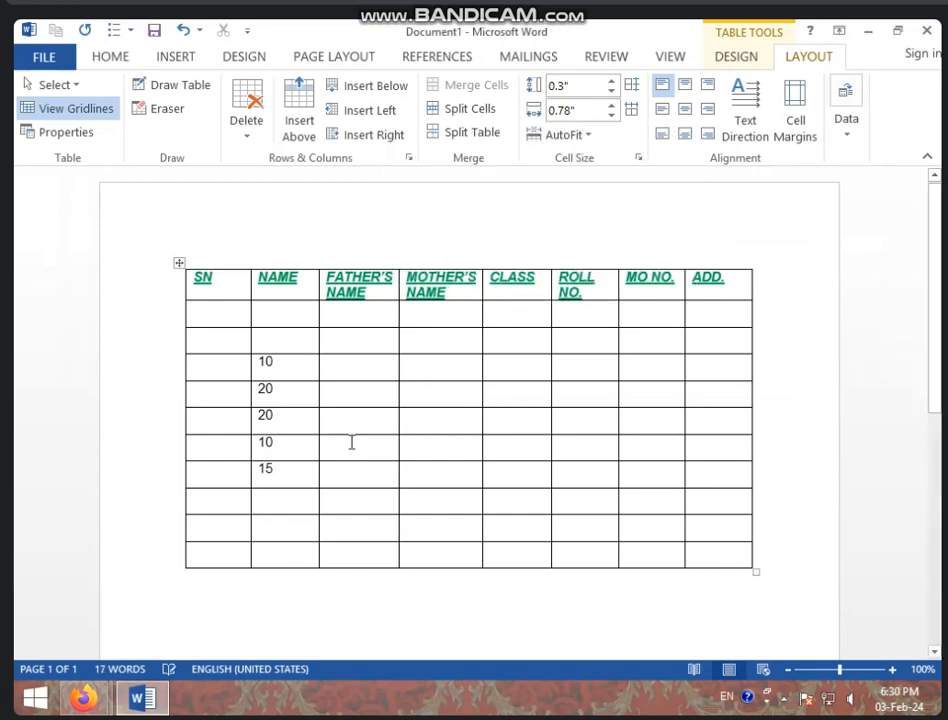